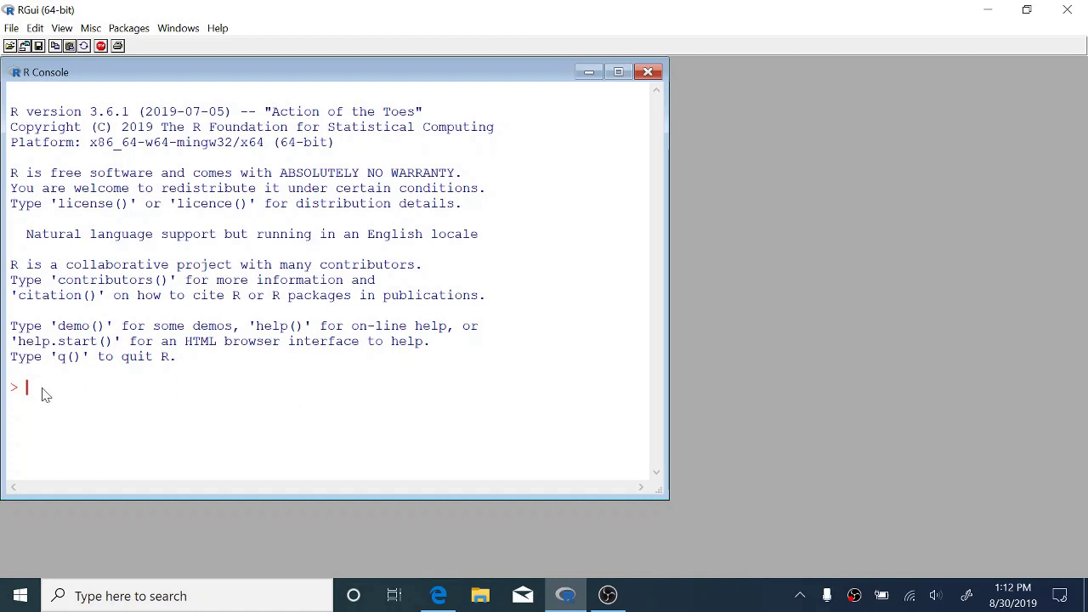
Load the Rcmdr package from RGui's package list to start R Commander.
text(library)
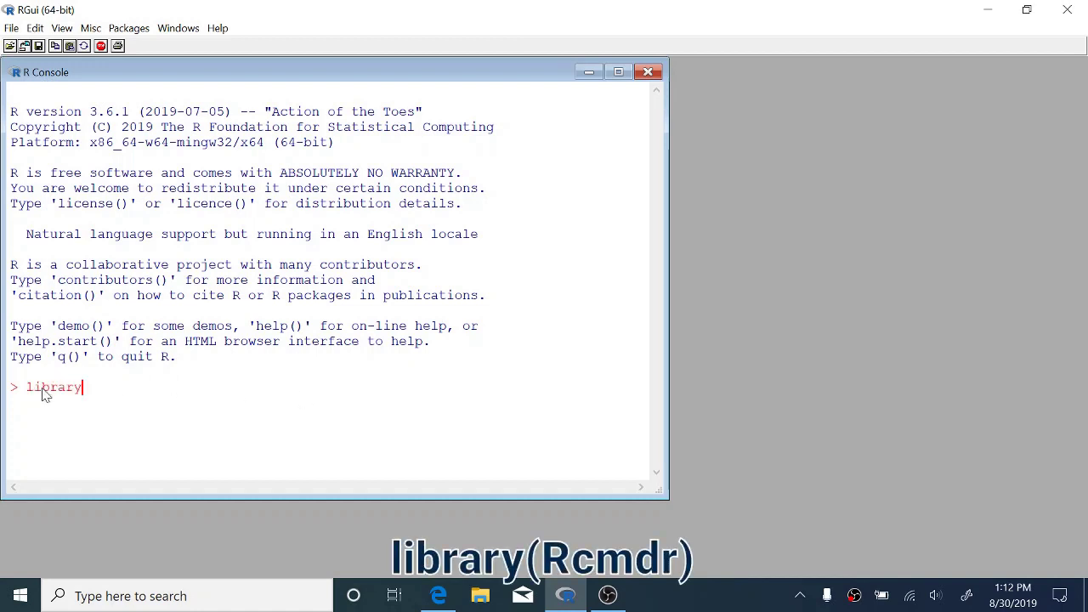
text(()
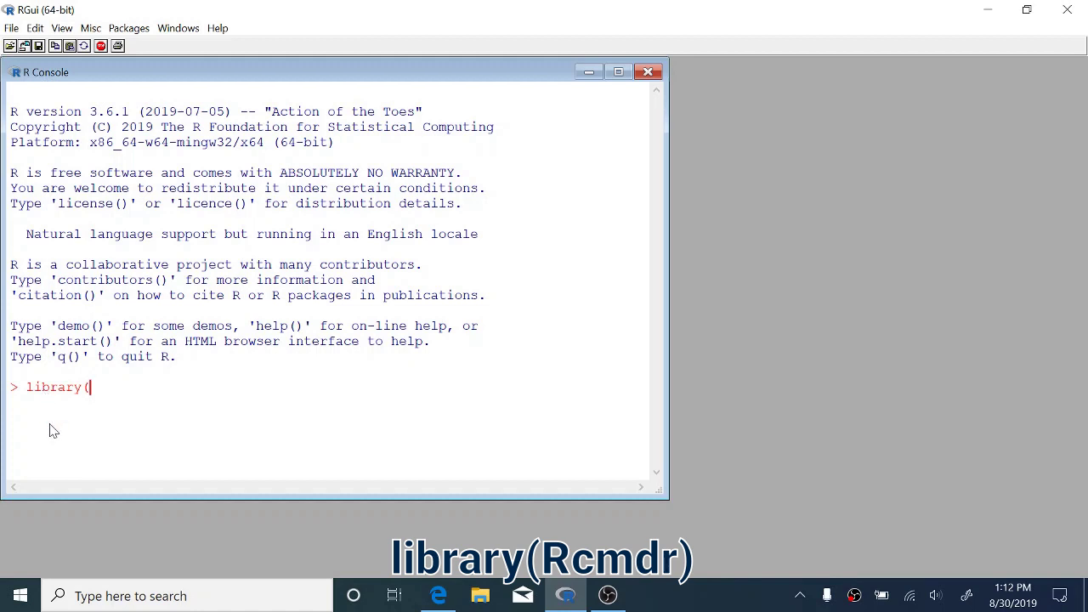
text(Rcmdr))
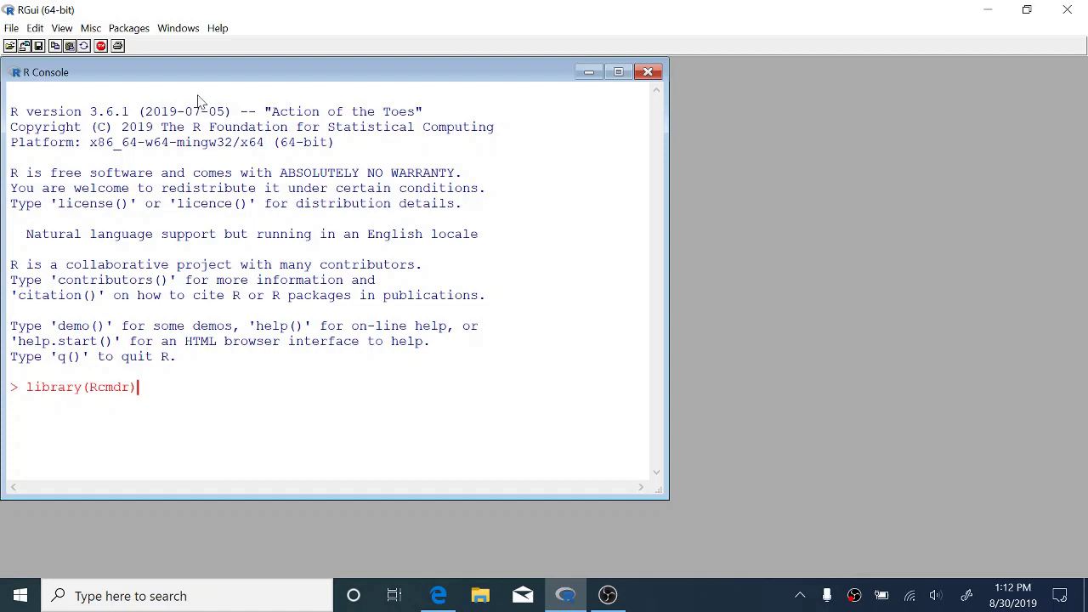
click(129, 28)
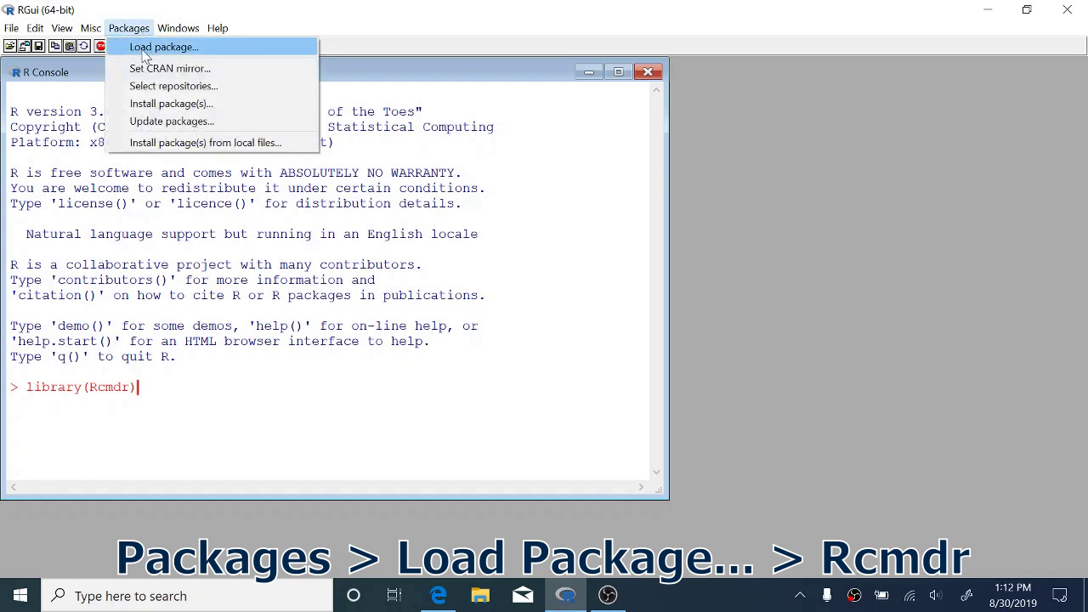
click(144, 51)
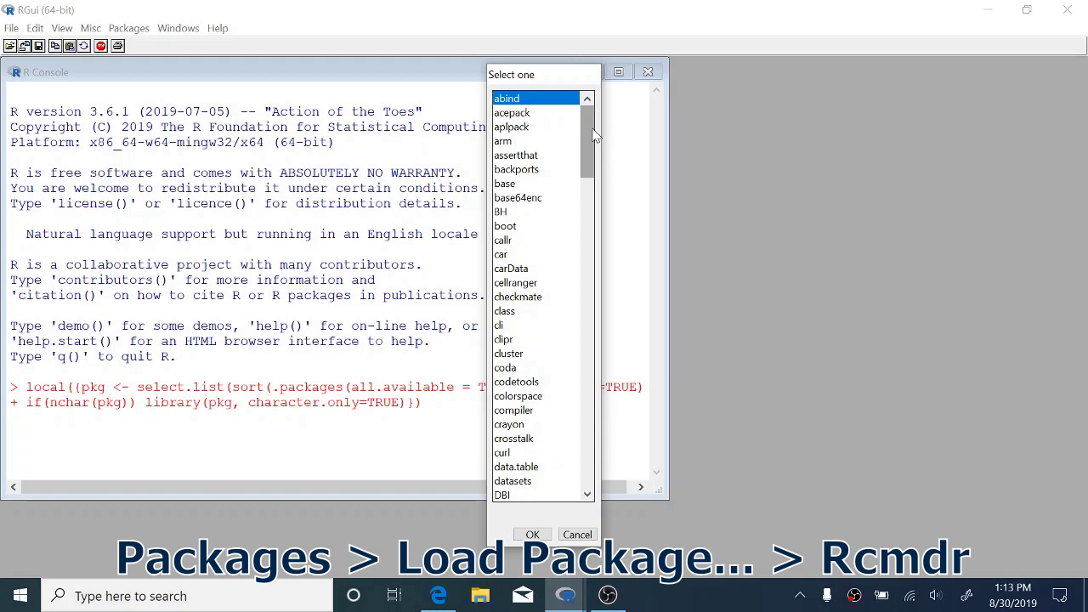
drag(594, 136, 588, 335)
click(534, 397)
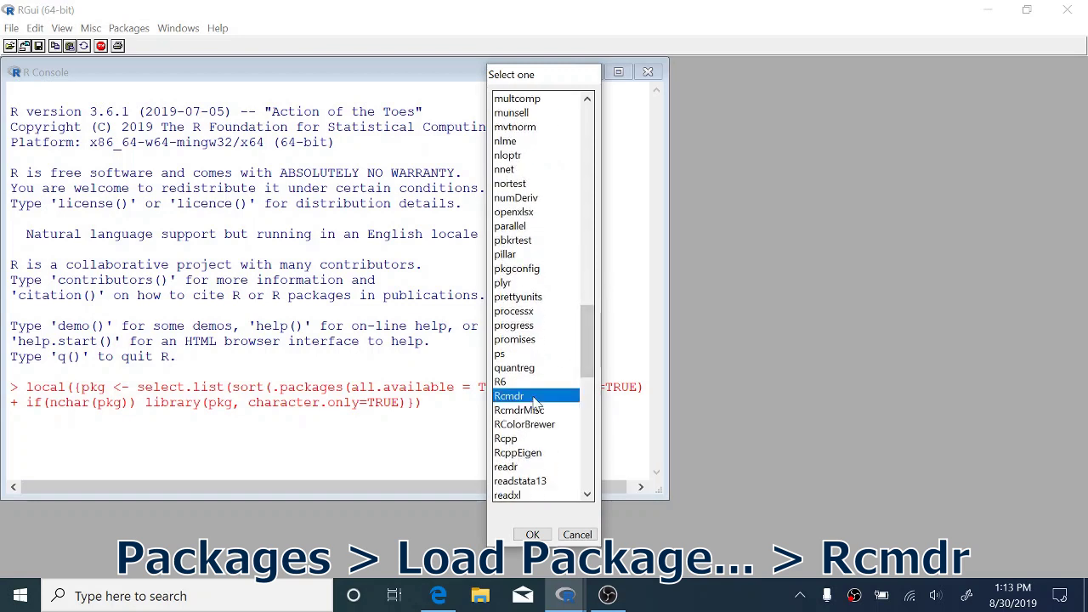
double_click(534, 397)
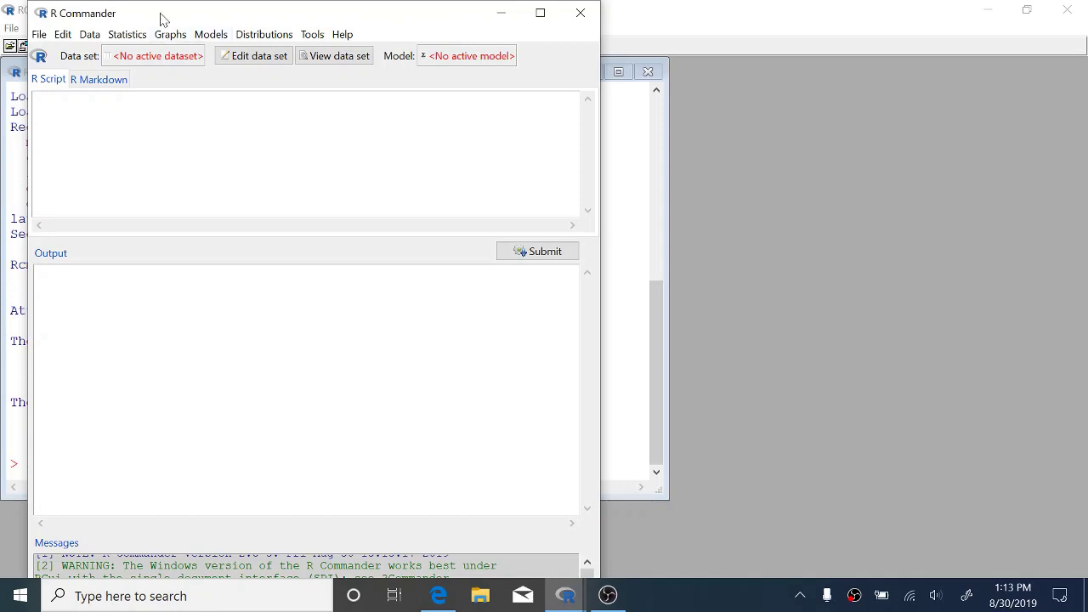
Load Cars93.Rdata from the Downloads folder as the active dataset.
click(90, 35)
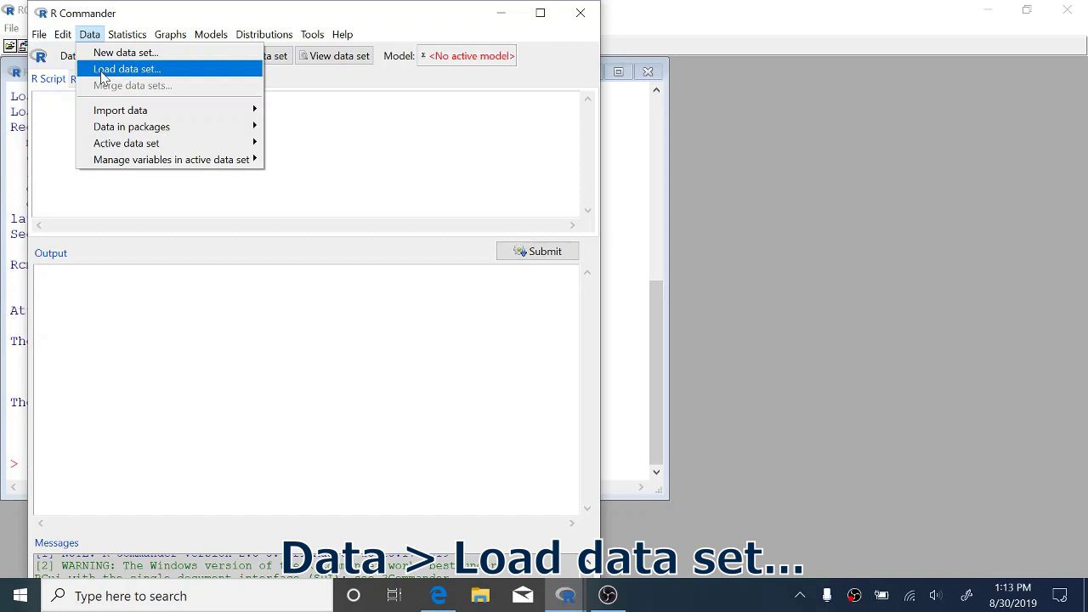
click(101, 69)
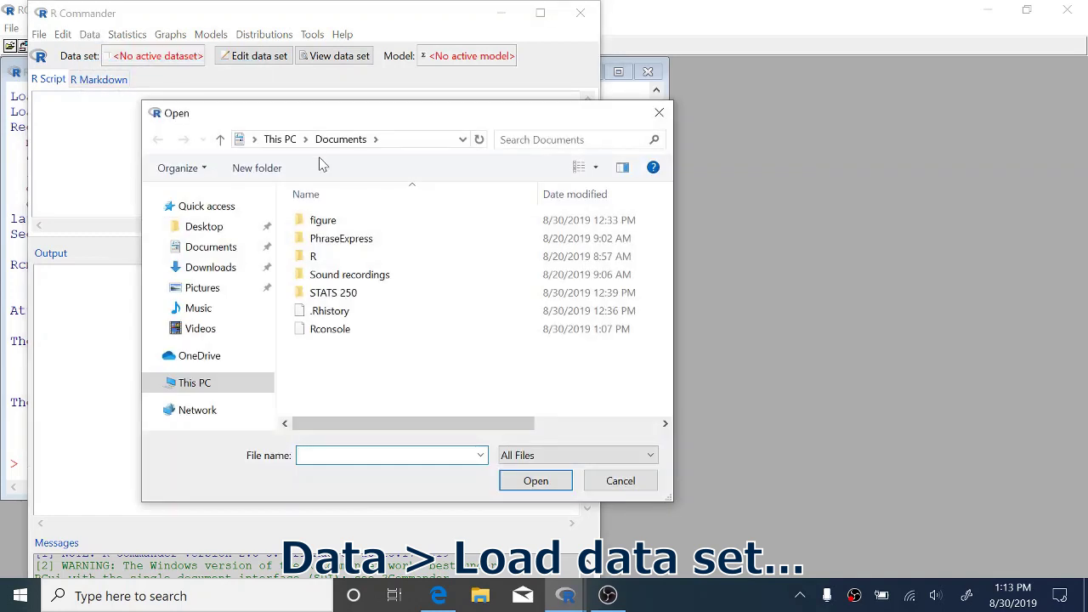
click(226, 273)
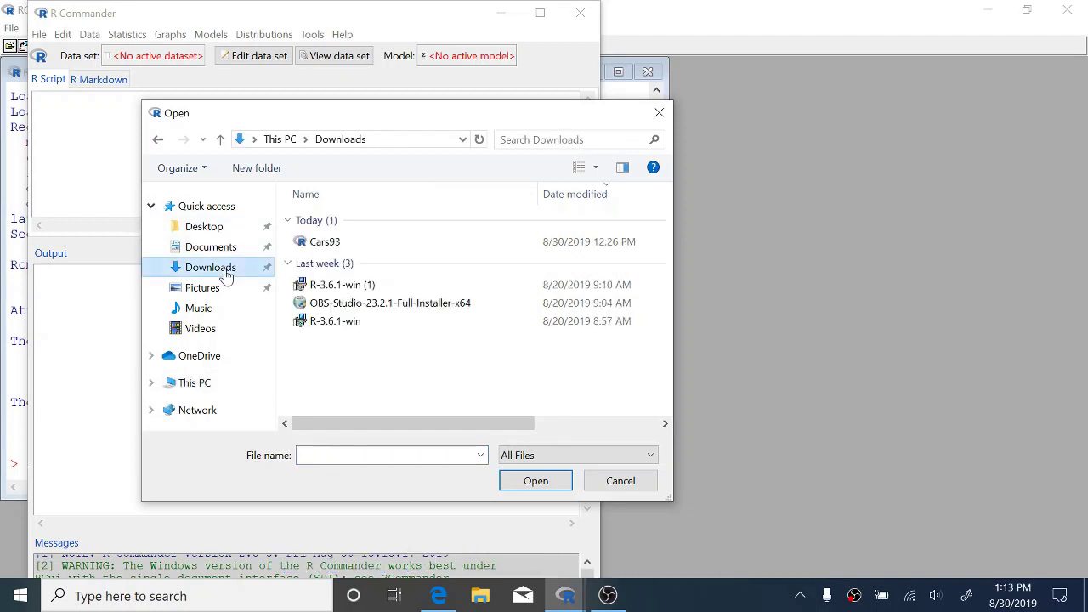
click(324, 247)
double_click(381, 244)
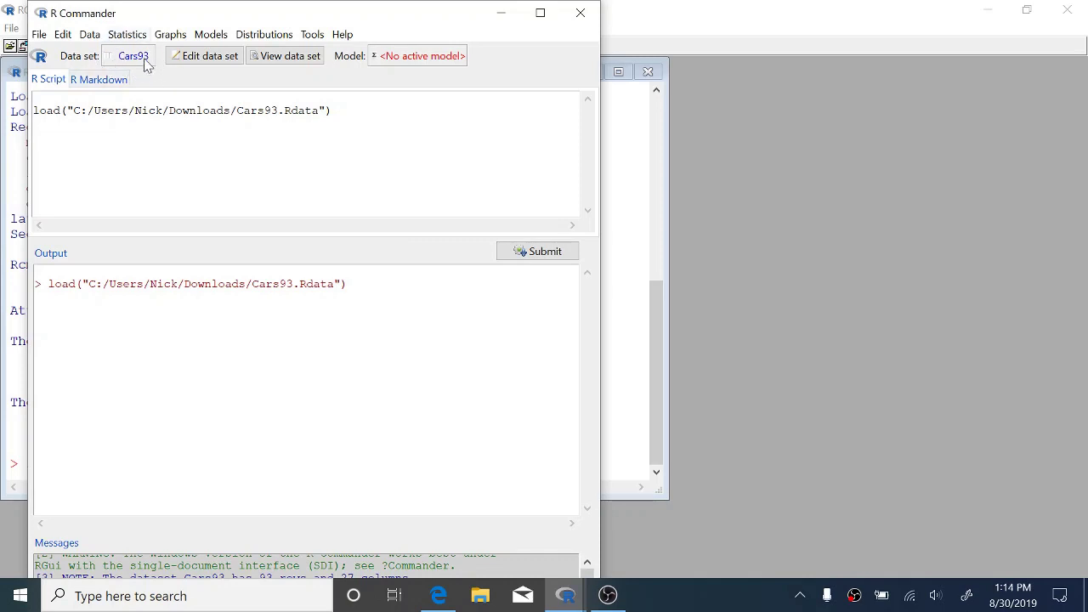
click(288, 57)
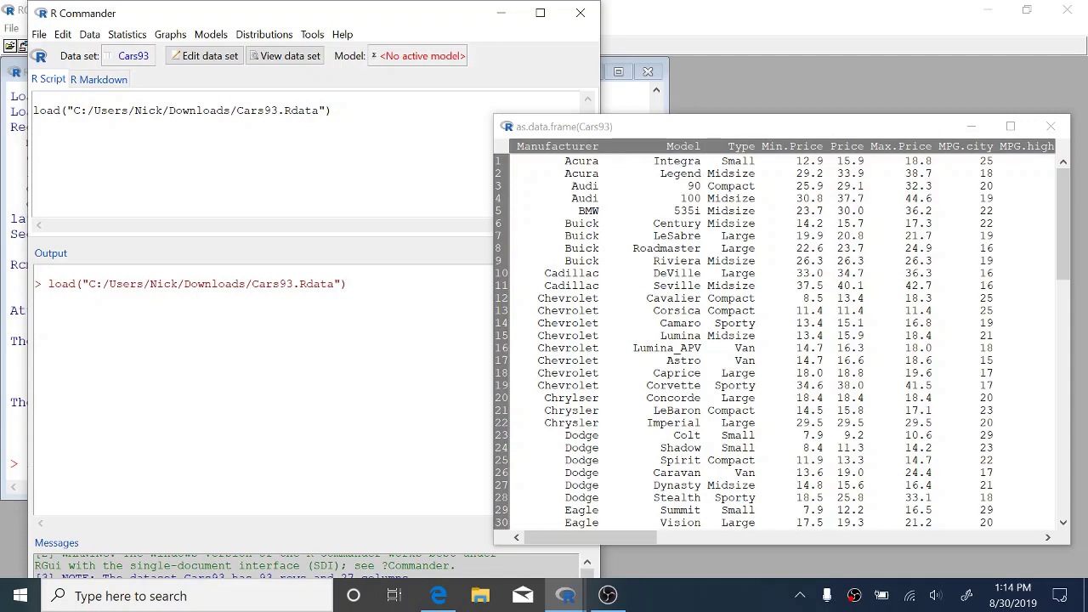
drag(657, 538, 695, 542)
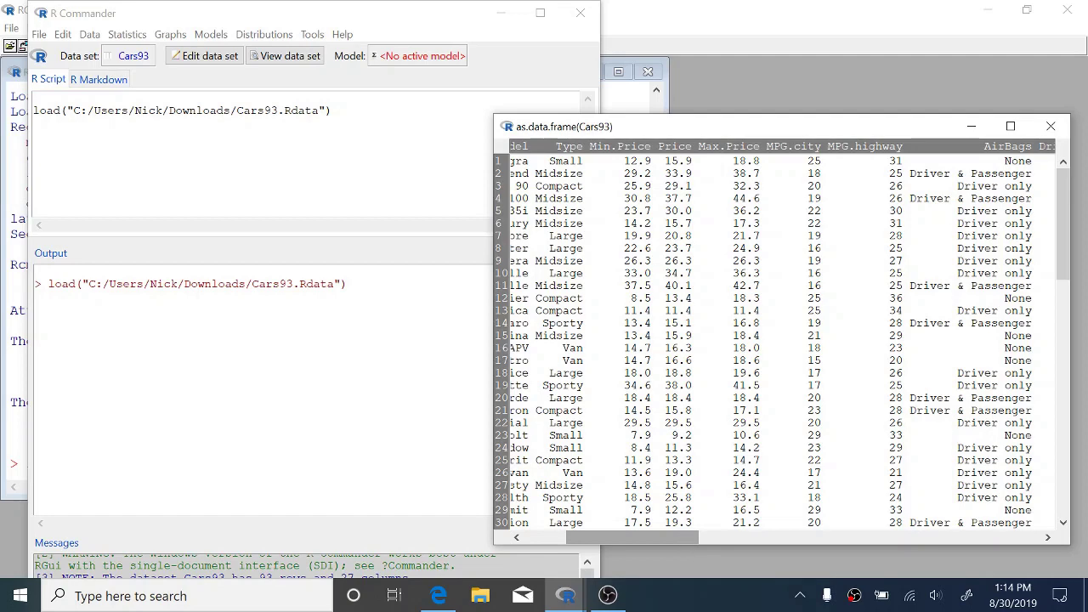
drag(680, 541, 833, 534)
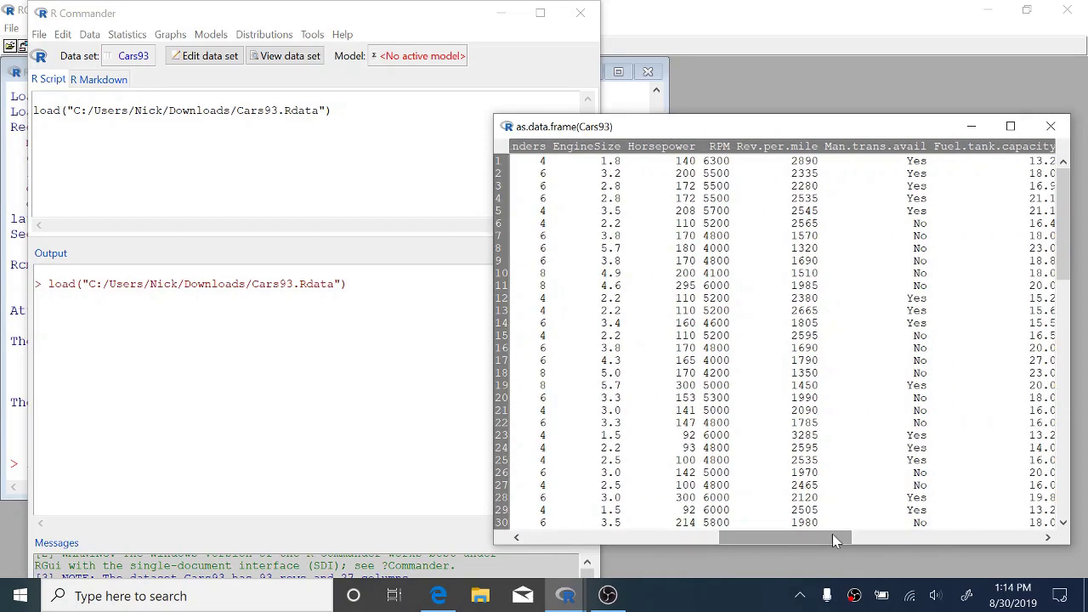
key(Page_Down)
key(Page_Down)
key(Page_Up)
key(Page_Up)
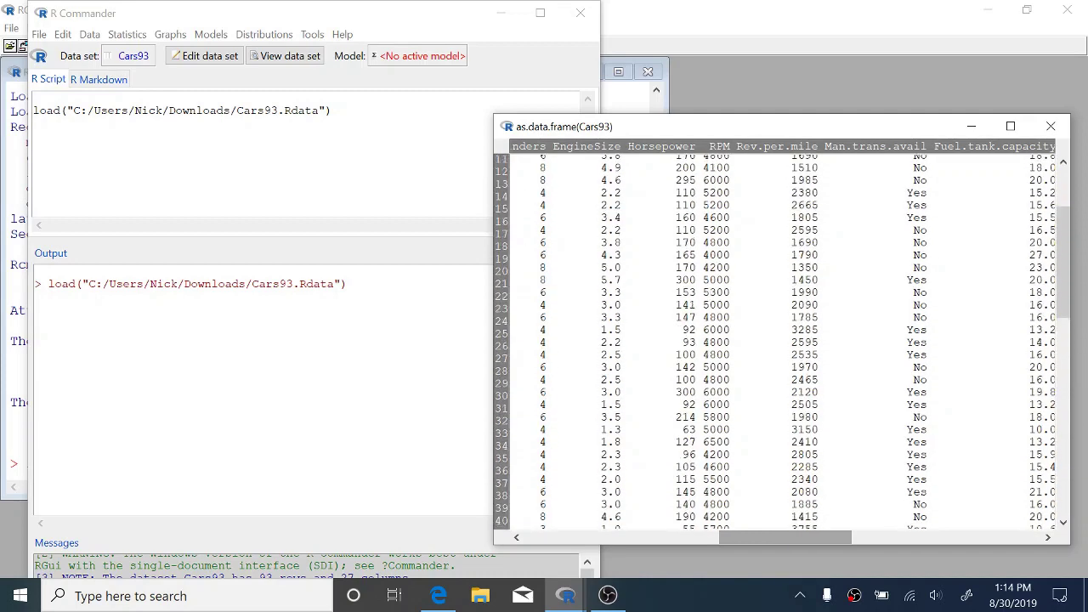
click(978, 537)
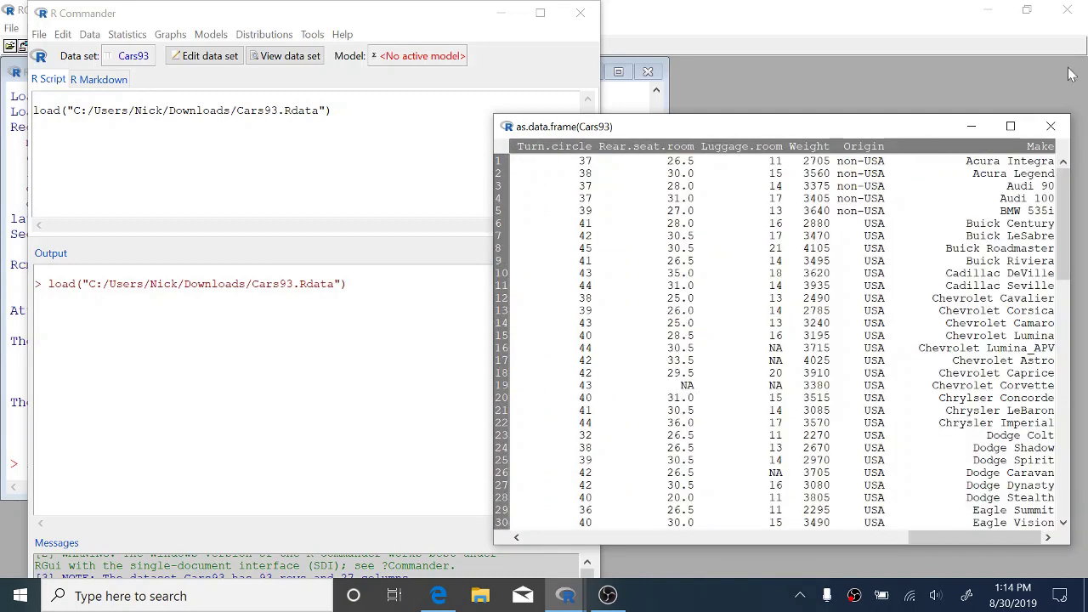
click(1064, 125)
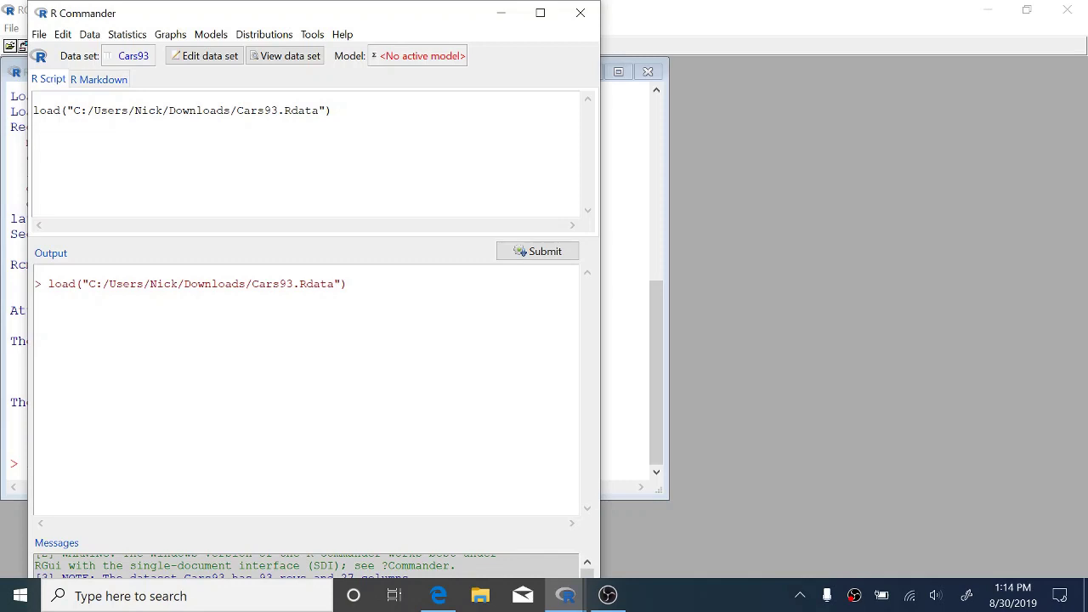
Set up a boxplot of MPG.highway grouped by DriveTrain.
click(173, 36)
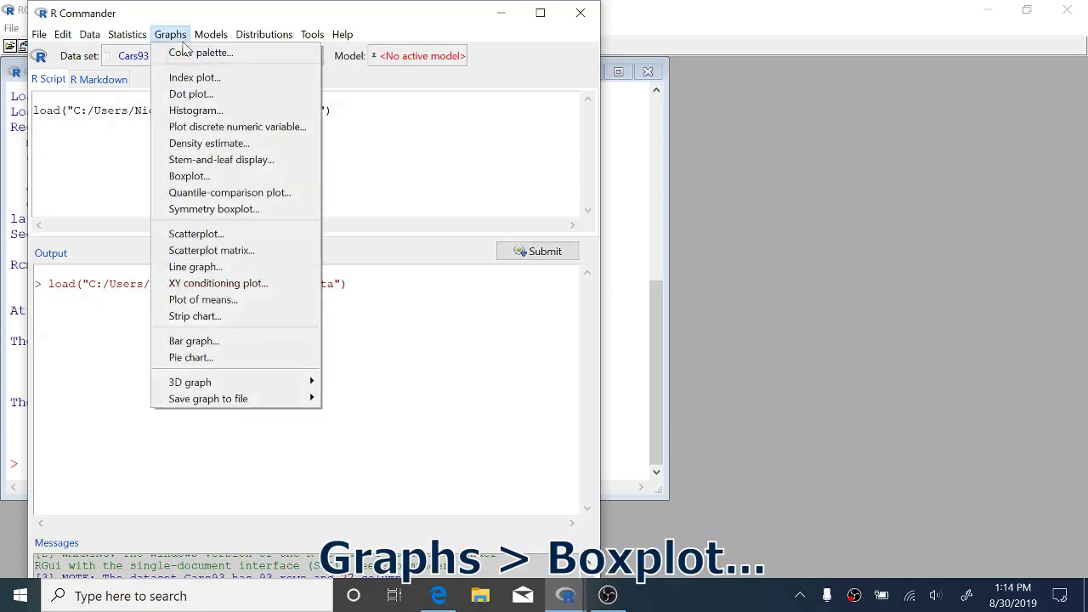
click(216, 180)
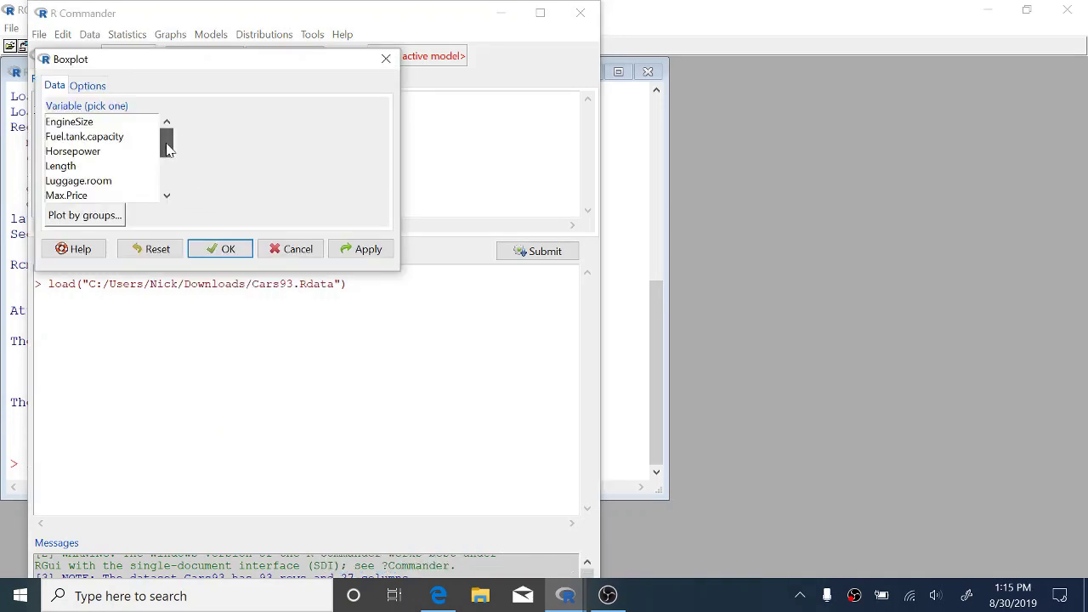
drag(167, 146, 166, 158)
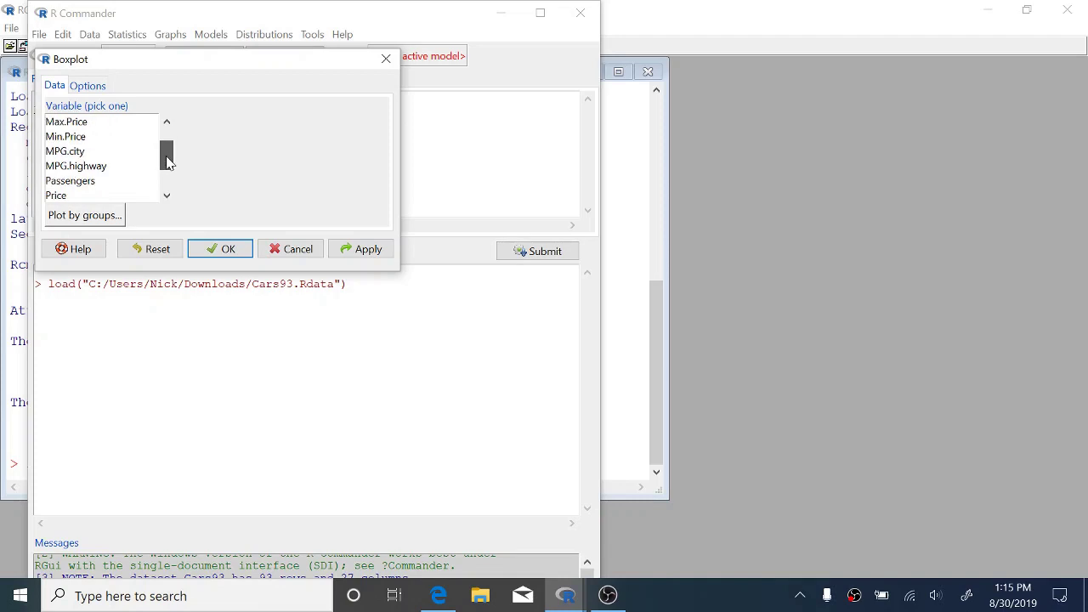
click(121, 171)
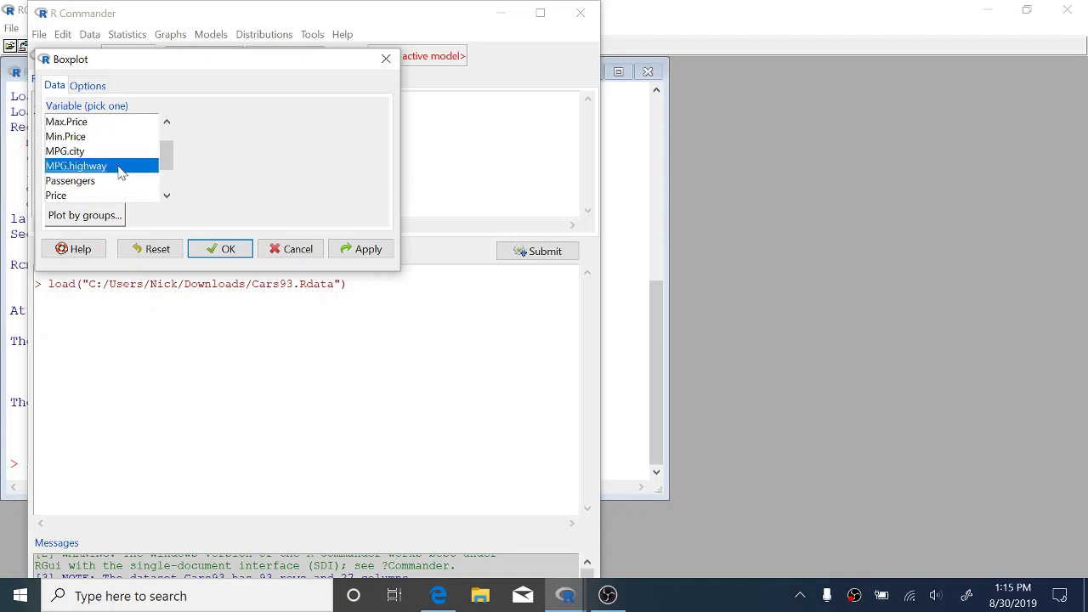
click(128, 218)
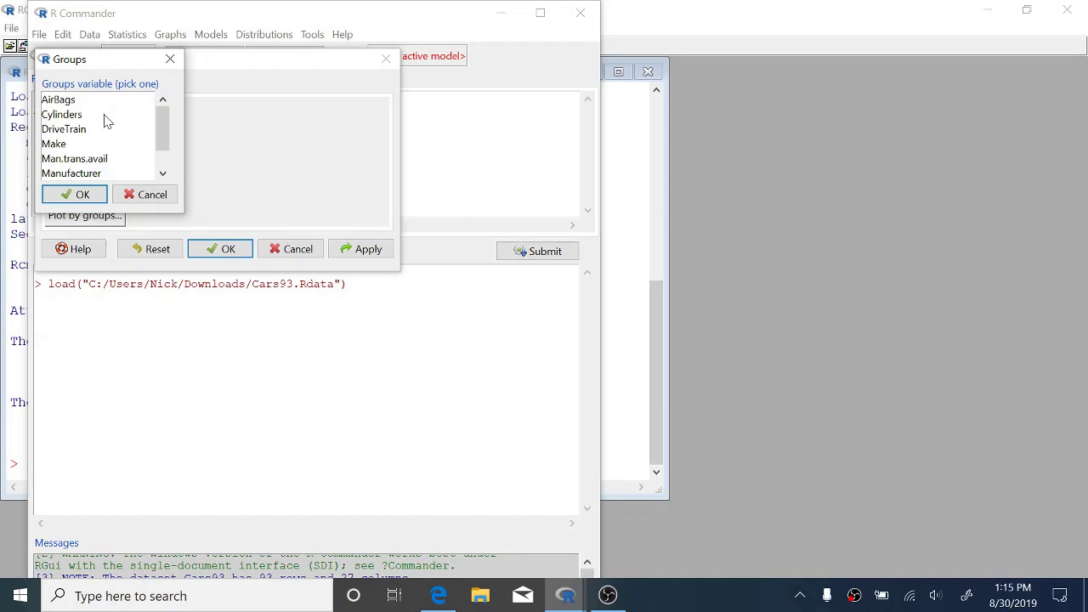
drag(114, 62, 120, 45)
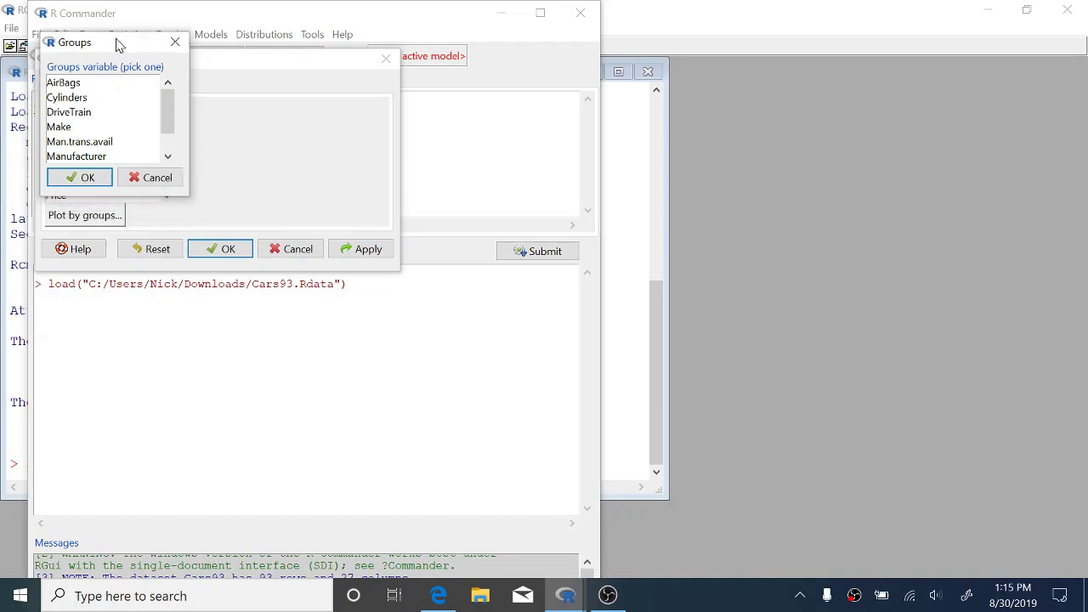
click(86, 116)
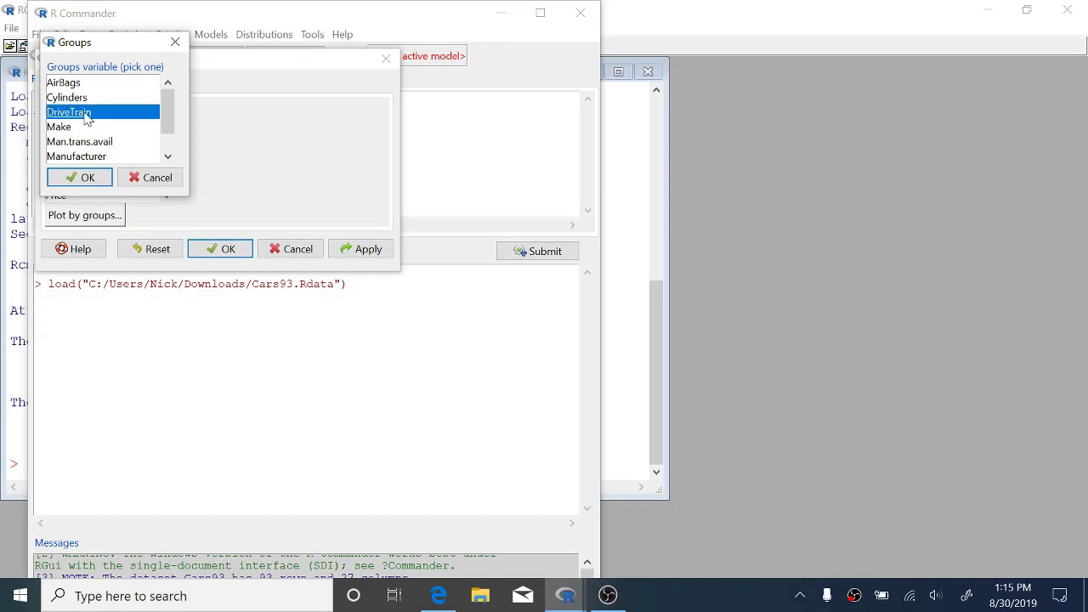
click(95, 180)
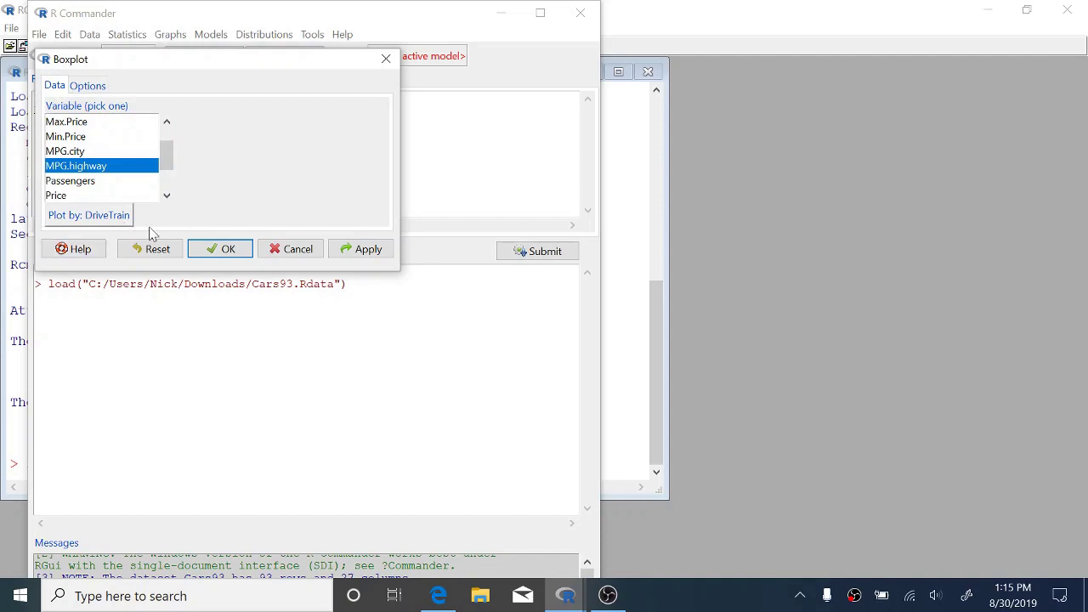
Draw the MPG.highway by DriveTrain boxplot, flagging Front outliers 39, 42 and 83.
click(369, 249)
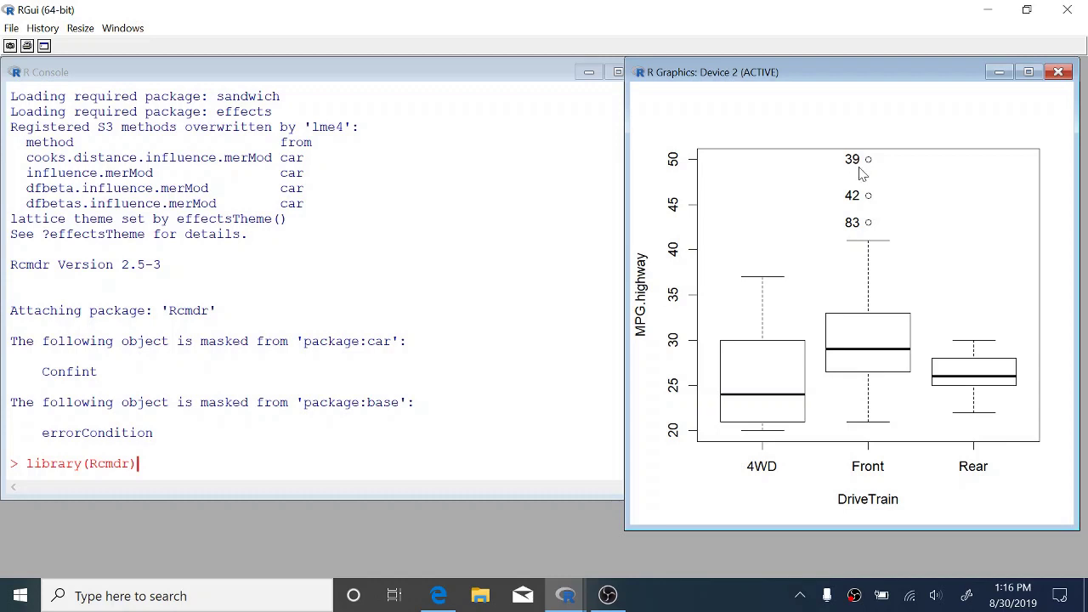
key(alt+Tab)
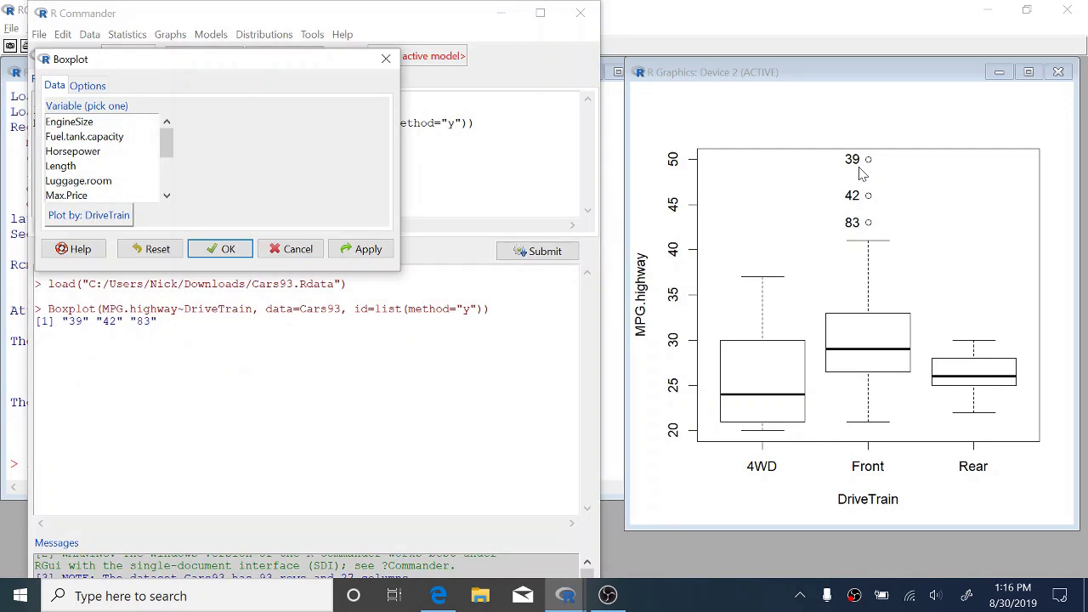
Redraw the boxplot with outlier identification set to No.
drag(258, 64, 298, 68)
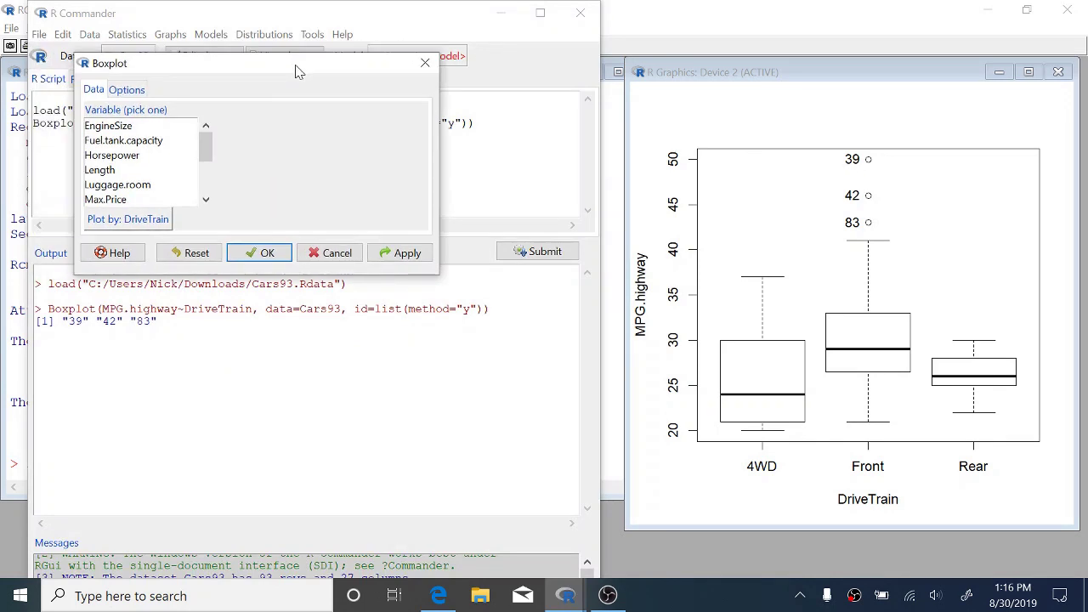
click(143, 90)
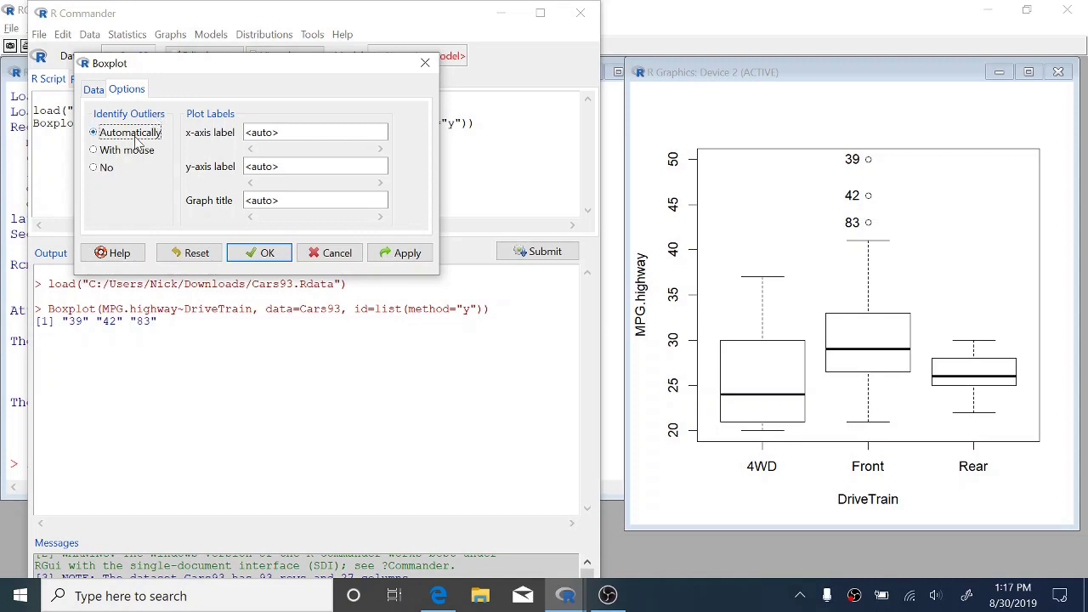
click(107, 169)
click(423, 259)
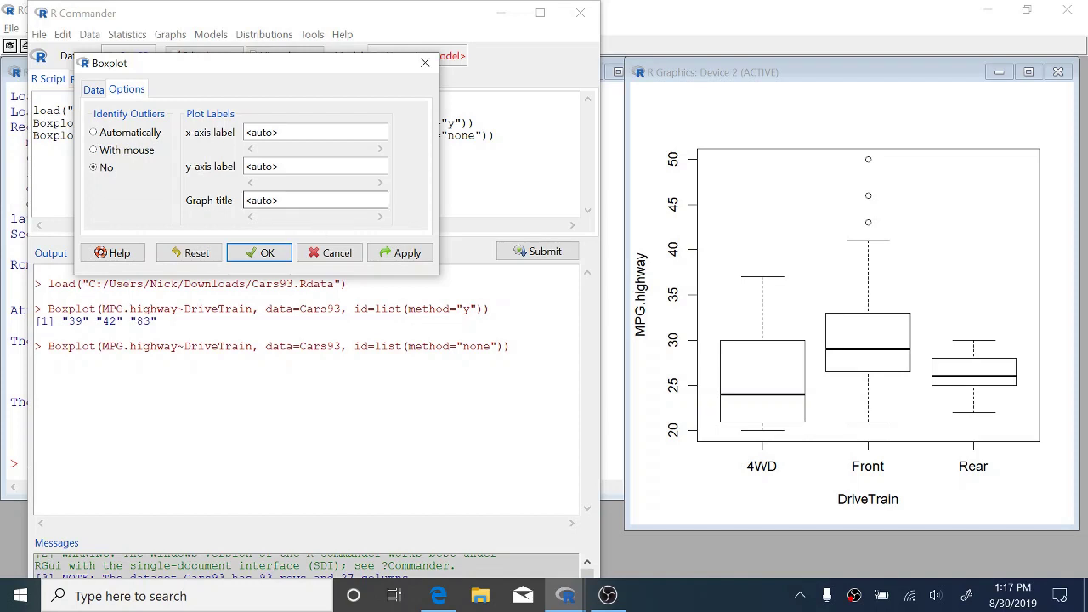
Retitle the boxplot 'Side-by-Side Boxplot of MPG Highway by Drive Train by MB'.
drag(280, 201, 213, 195)
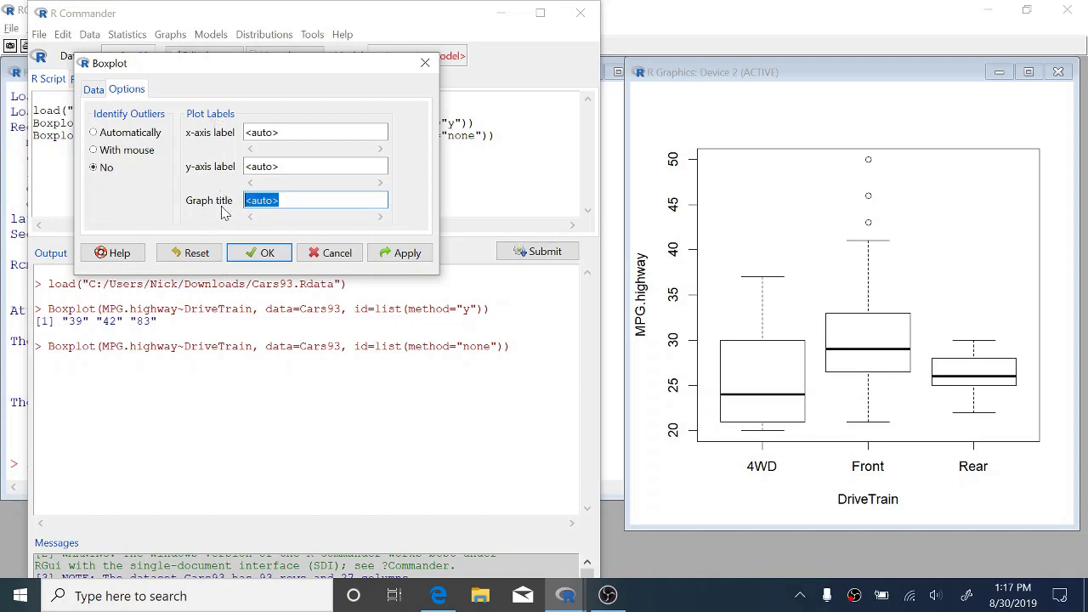
key(BackSpace)
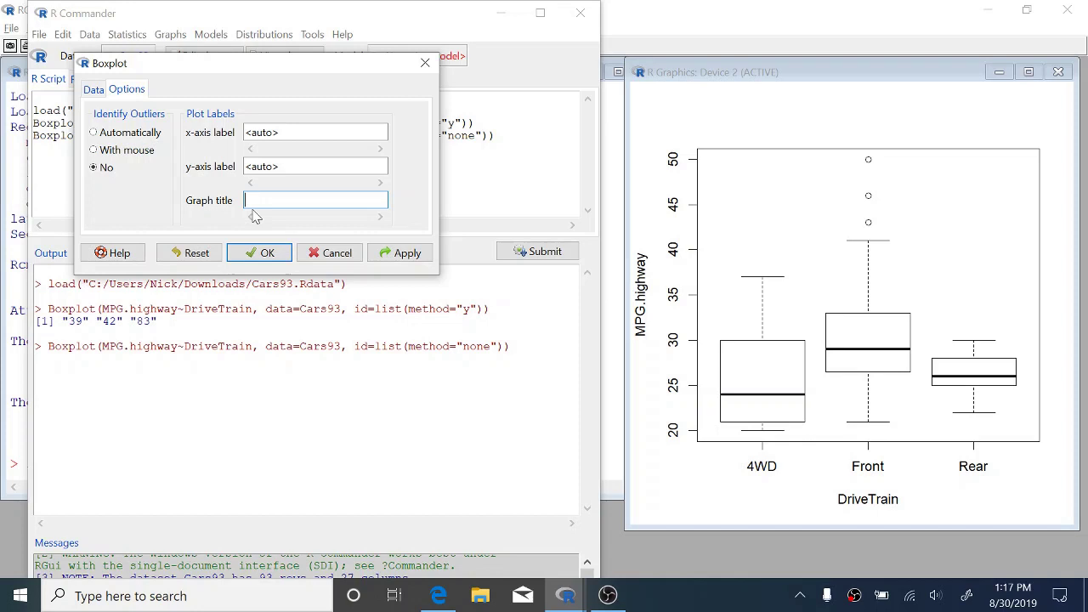
text(Side-by-Side Boxplot of M)
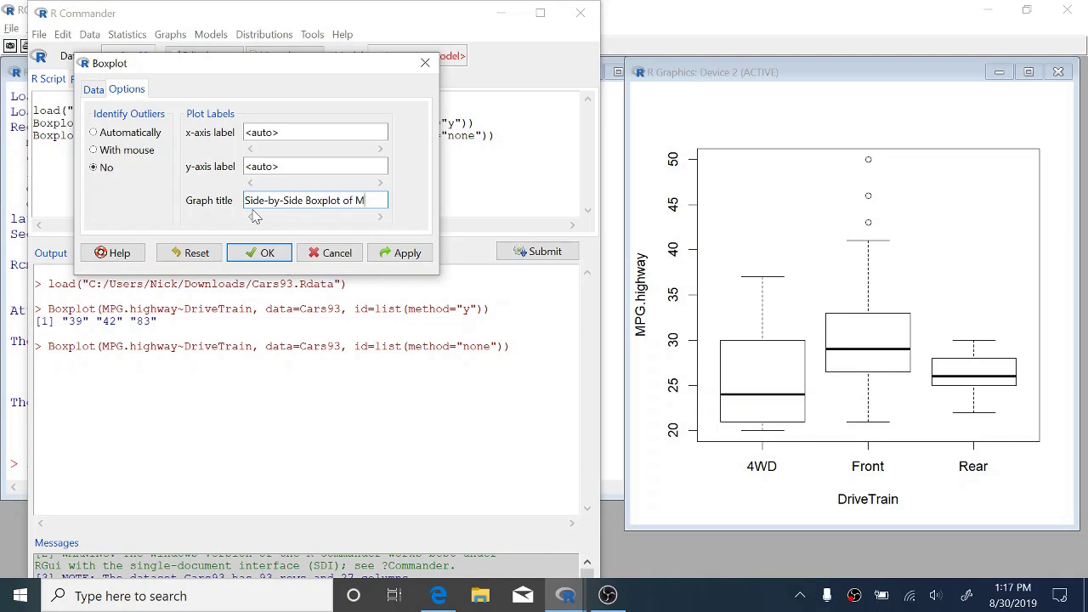
text(PG Highway )
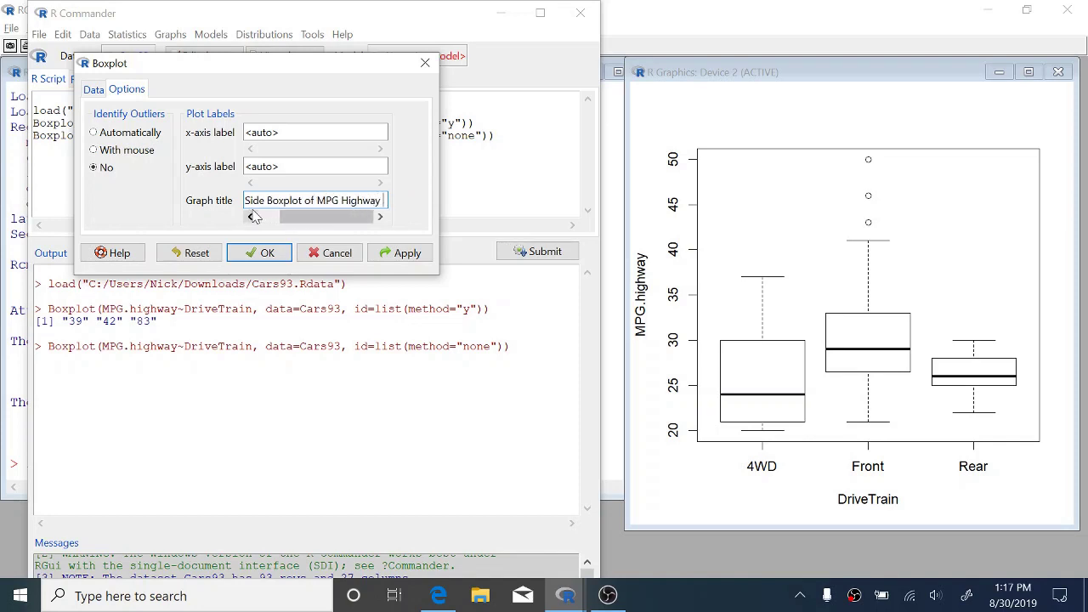
text(by Drive )
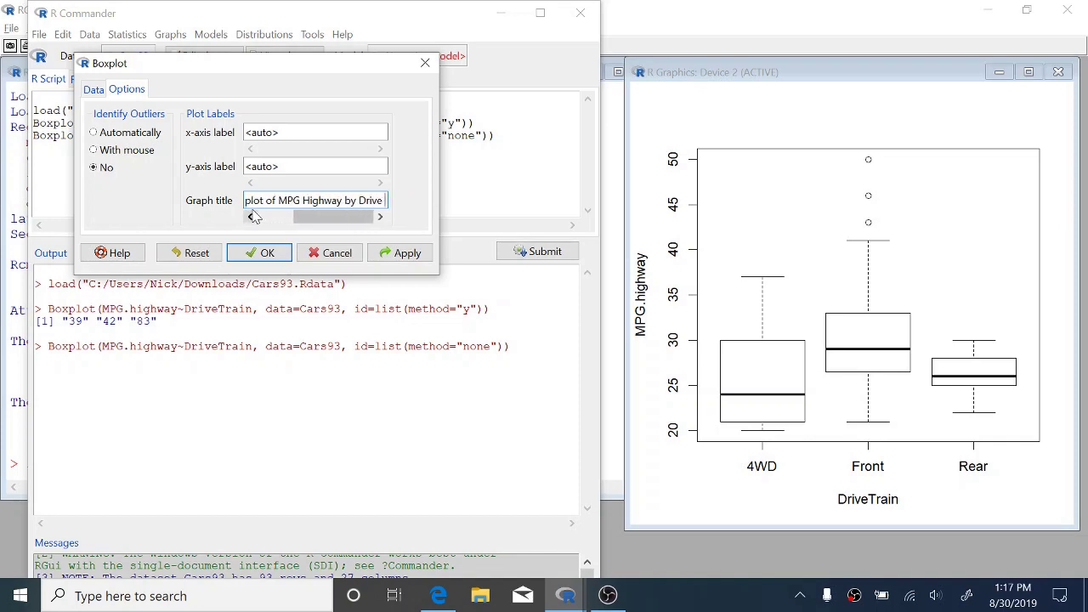
text(Train)
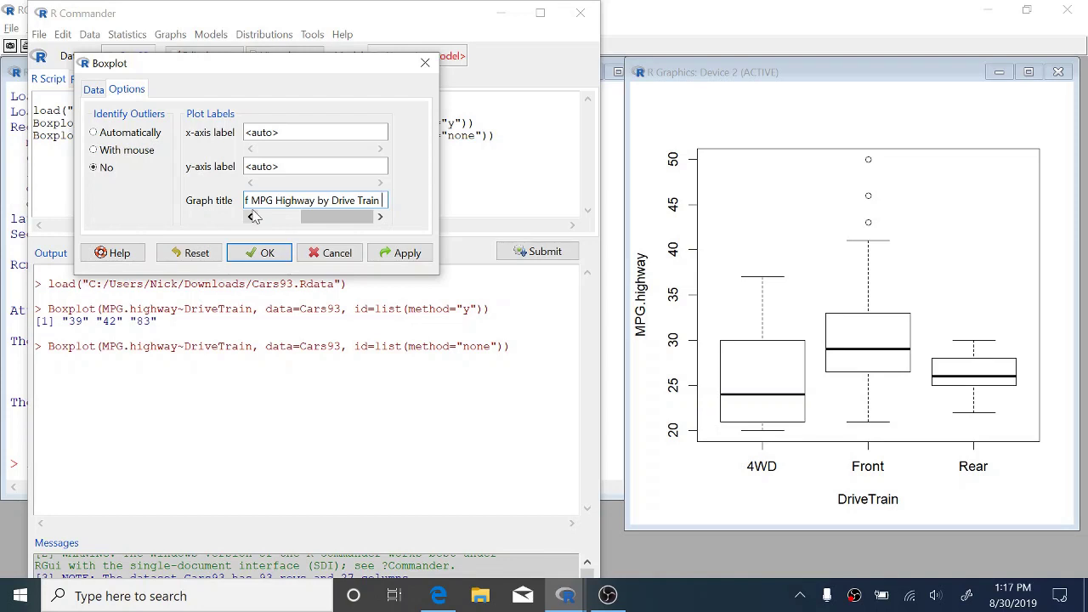
text(by MB)
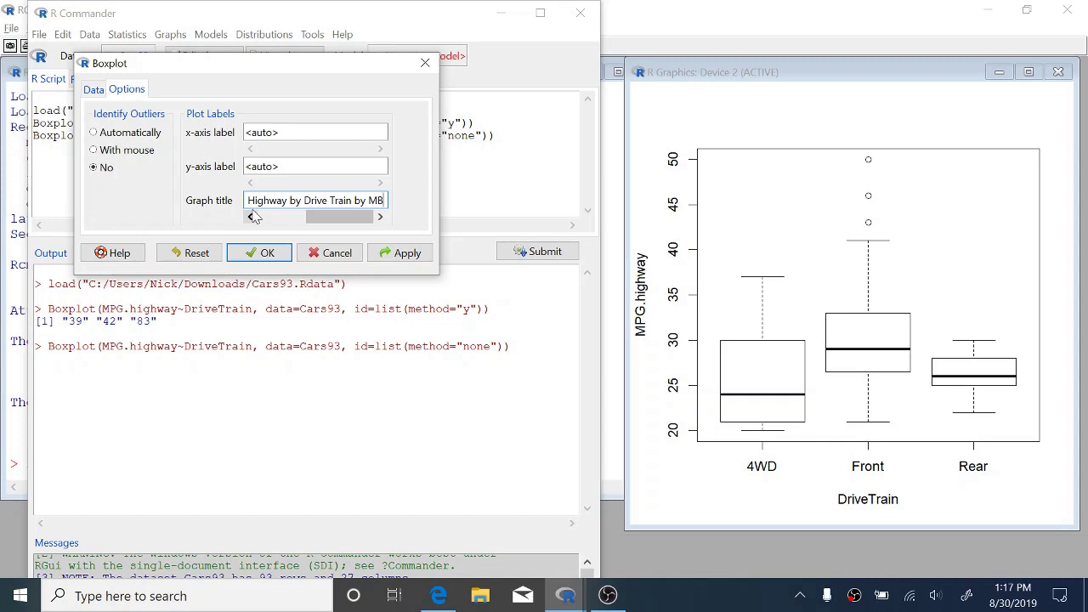
click(418, 252)
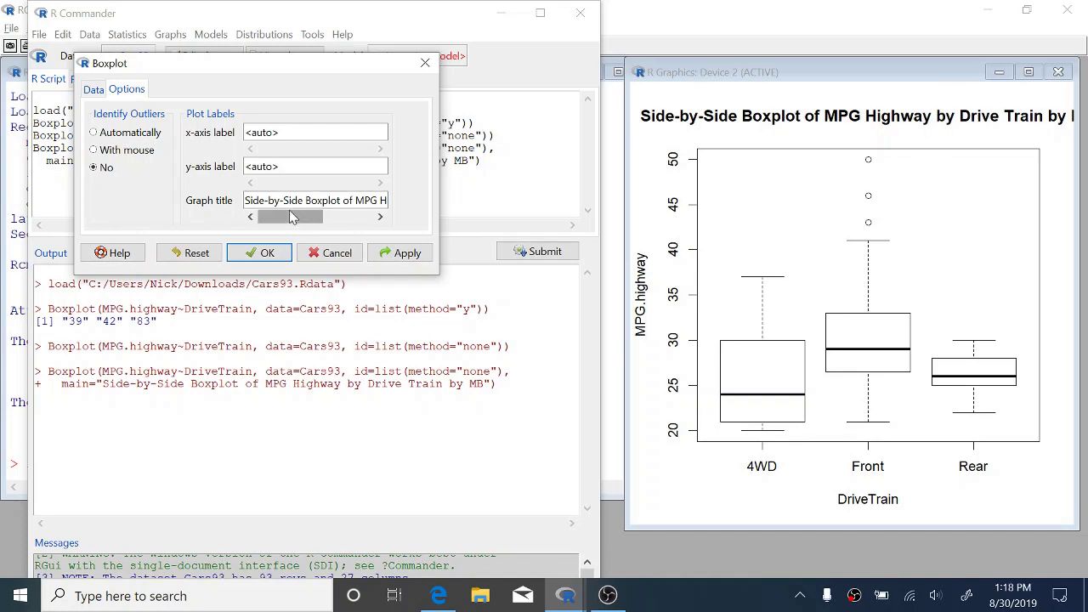
Insert a \n line break before 'by Drive Train' in the boxplot title and apply it.
drag(290, 218, 318, 220)
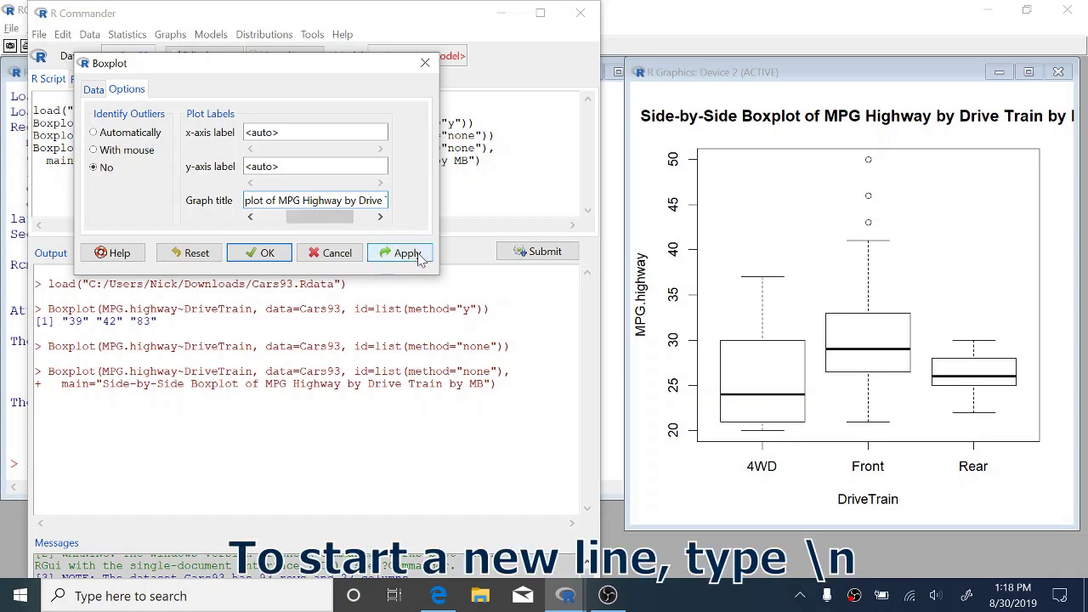
text(\n)
key(shift+Left)
key(shift+Left)
click(407, 252)
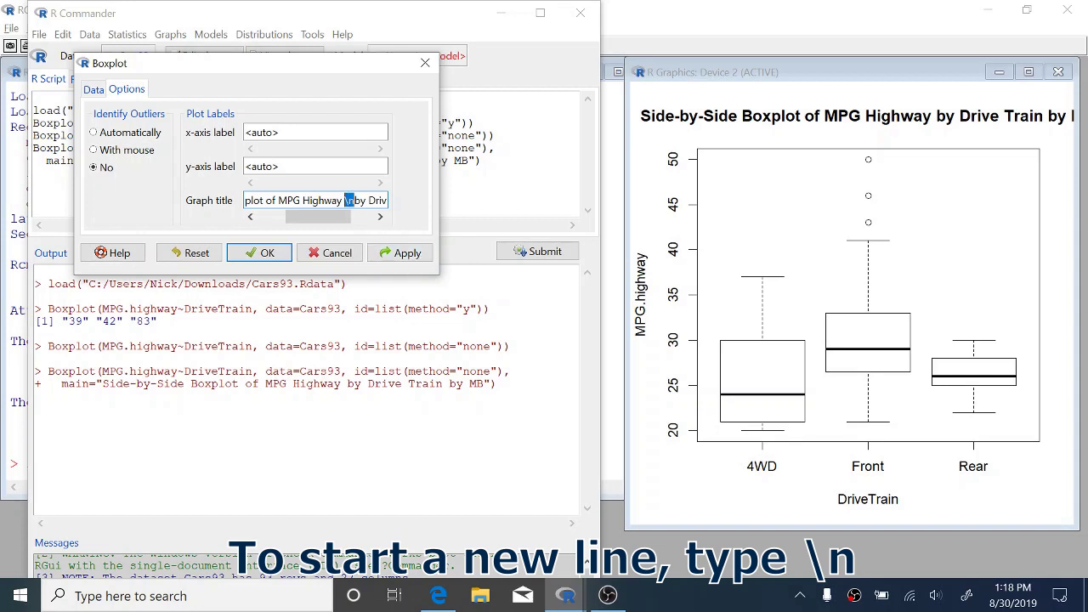
click(407, 252)
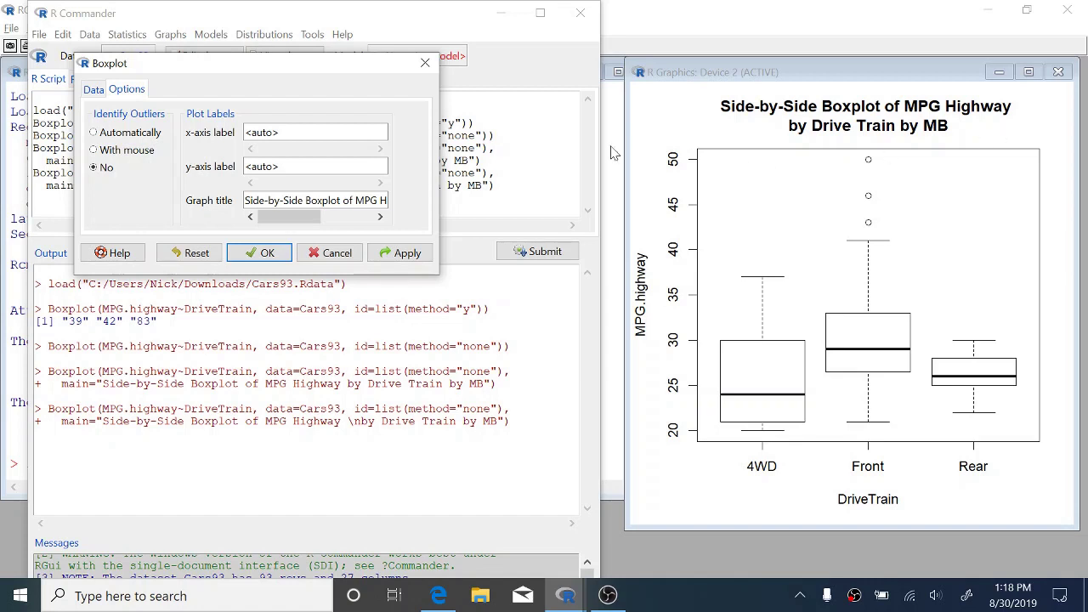
click(260, 256)
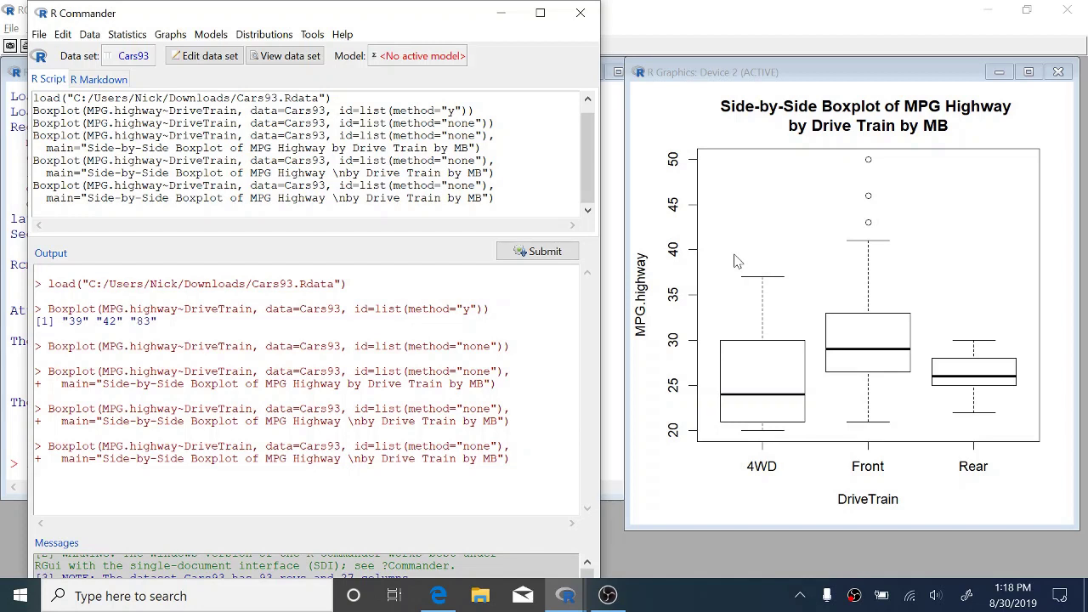
Configure Numerical Summaries for MPG.highway, summarized by DriveTrain groups.
click(127, 34)
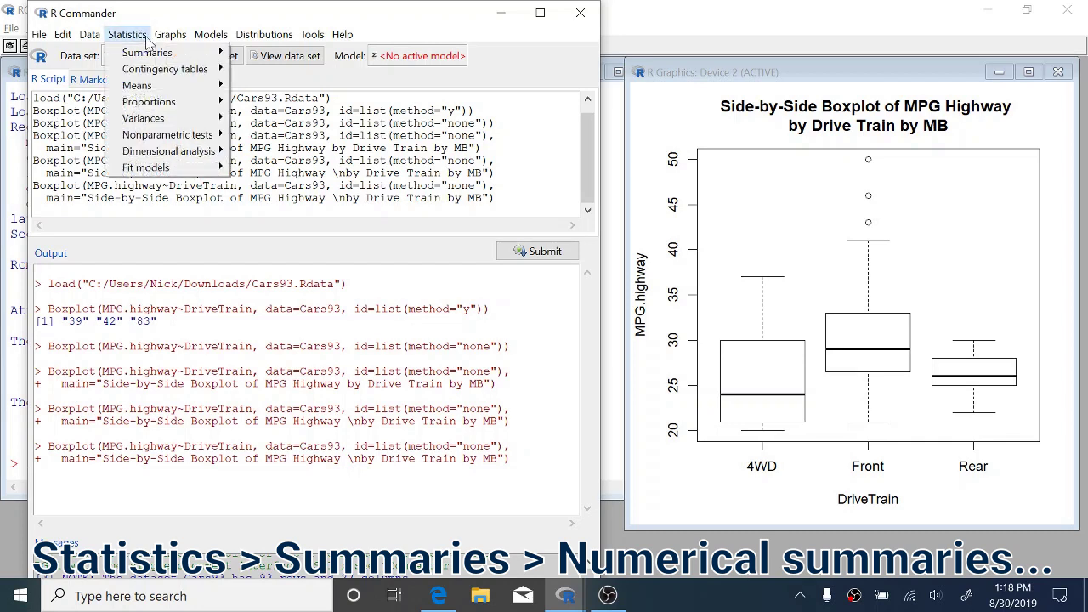
mouse_move(149, 52)
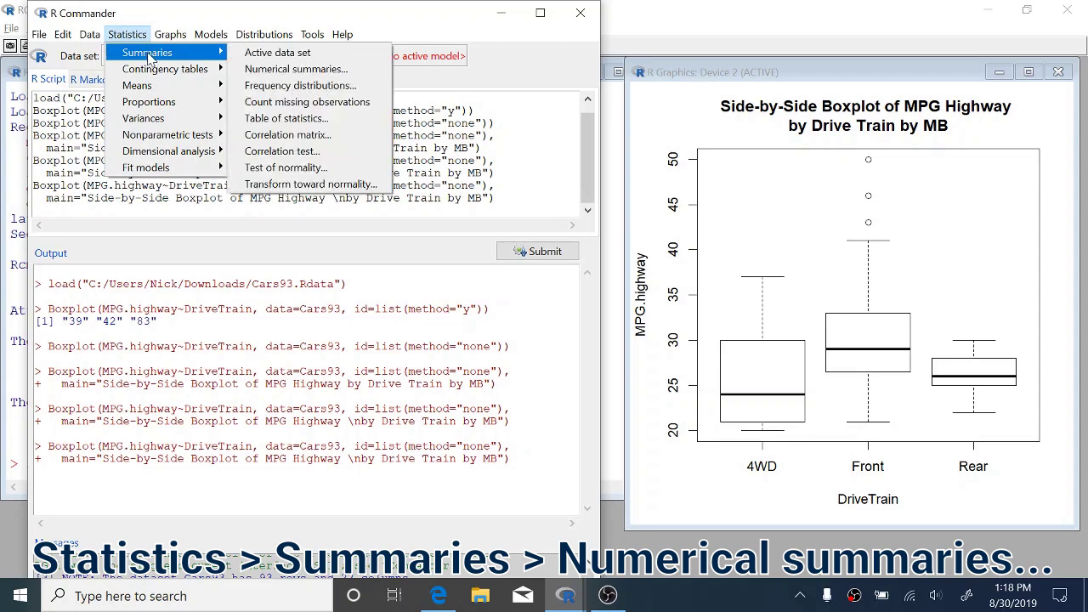
click(259, 69)
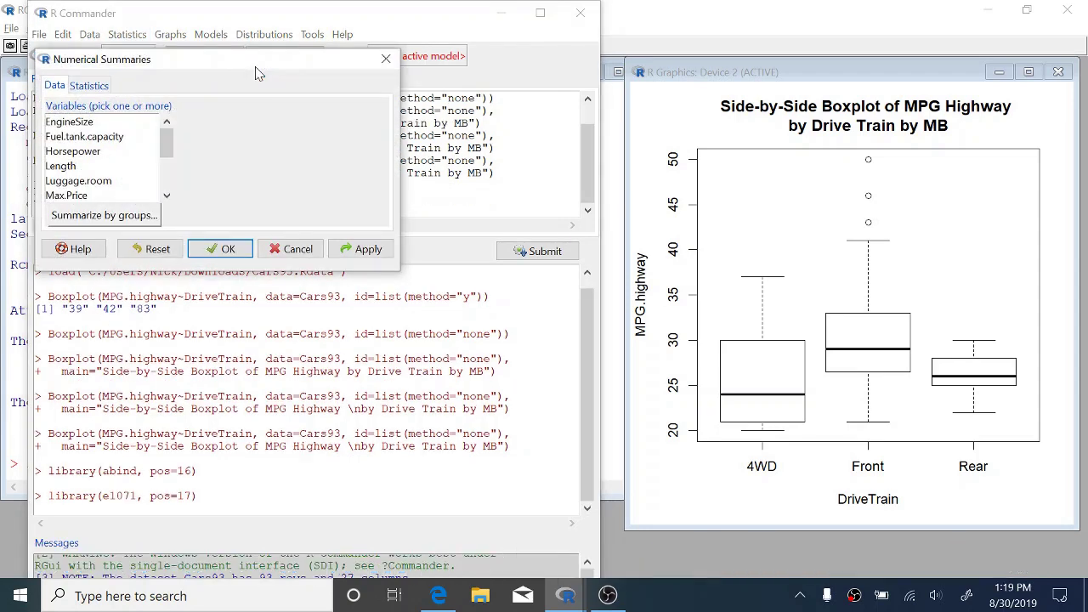
drag(172, 141, 174, 150)
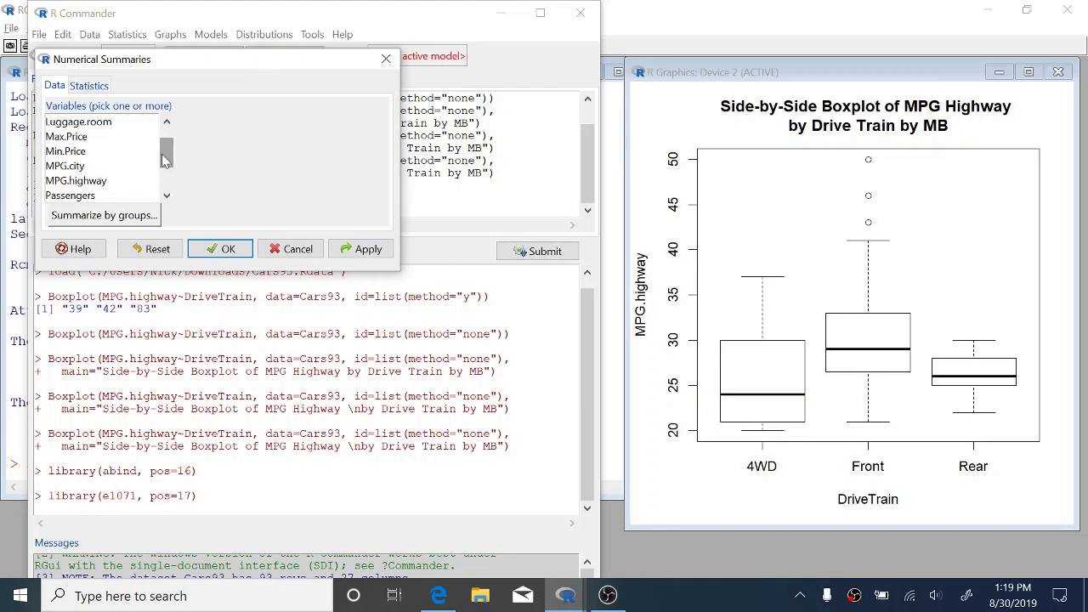
click(109, 181)
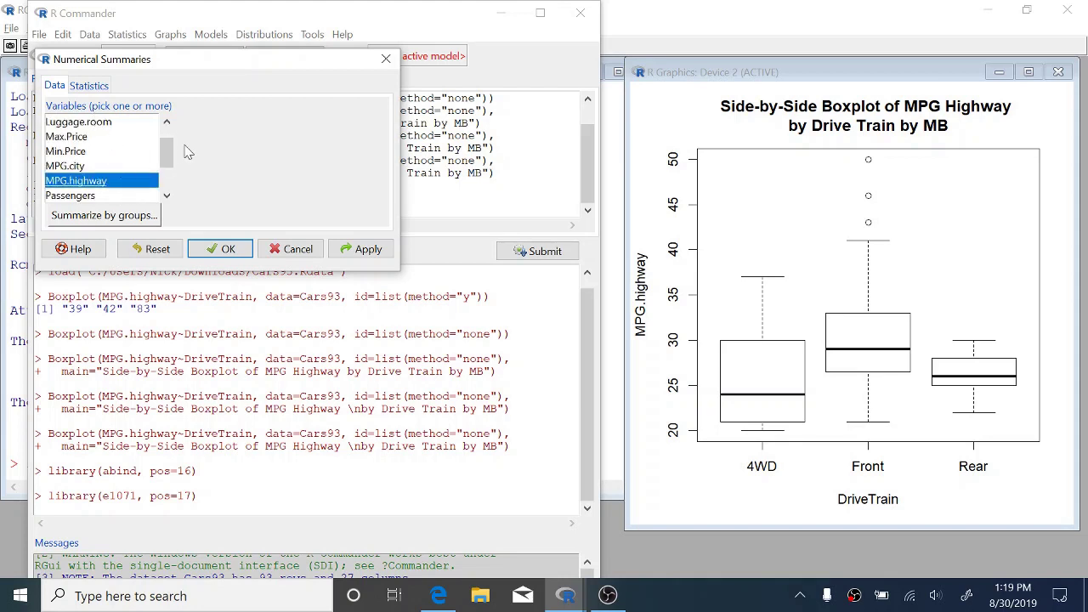
click(134, 224)
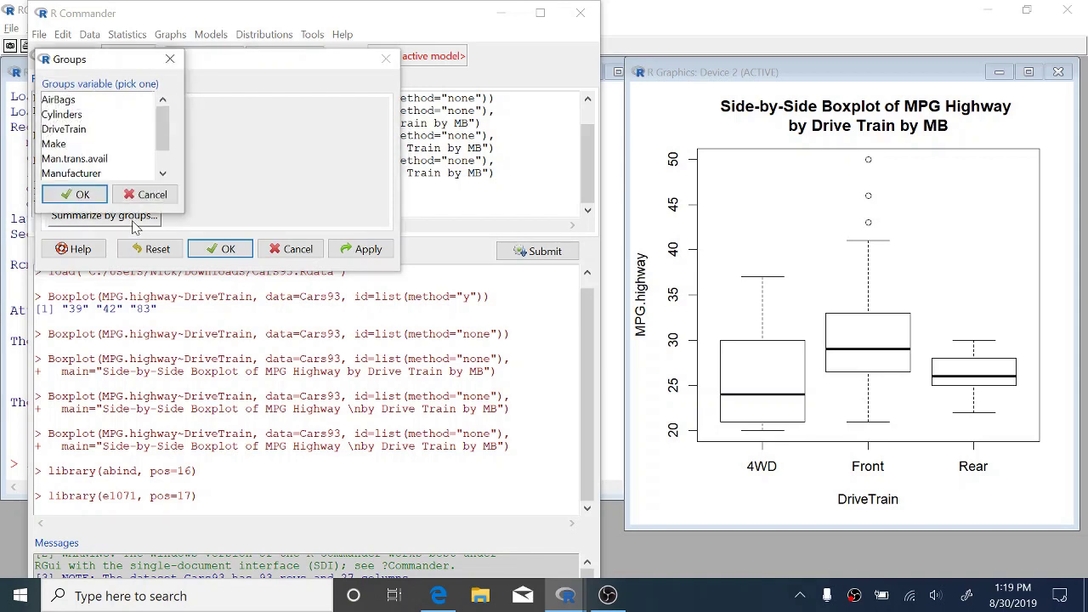
click(119, 136)
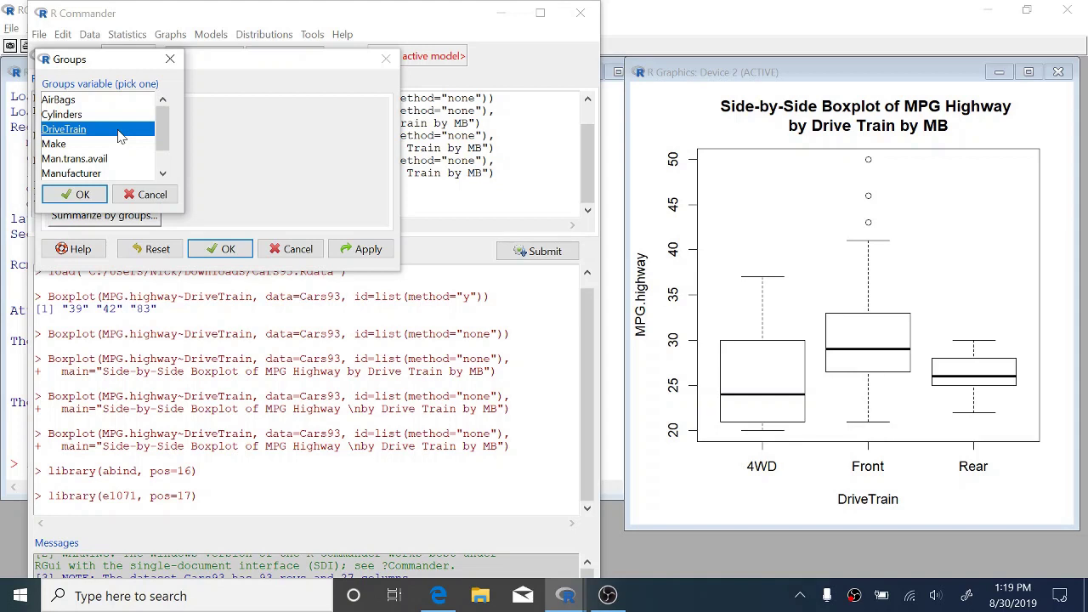
click(96, 194)
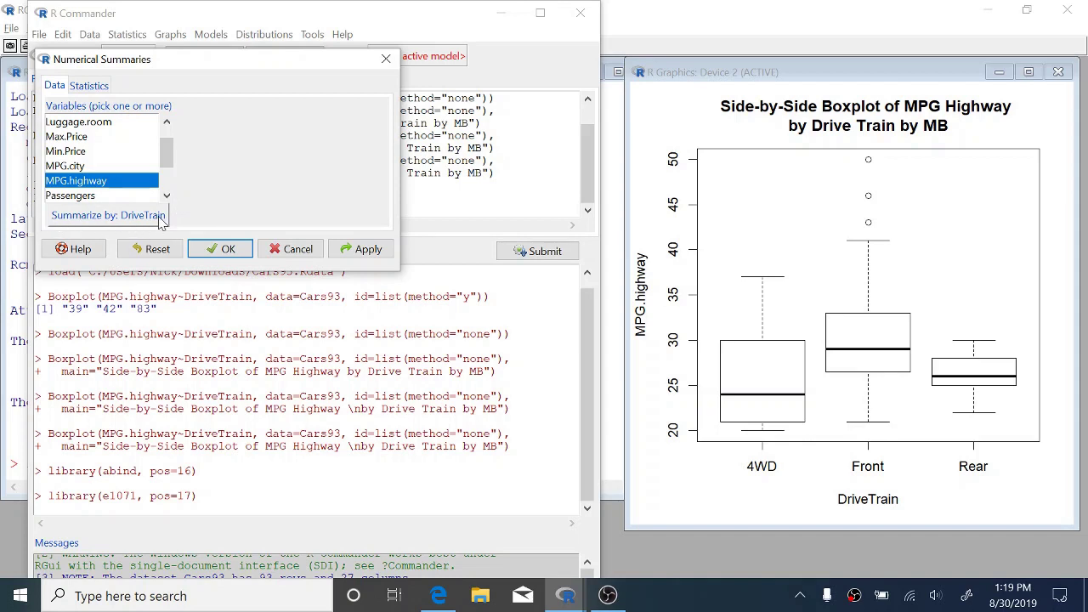
Run numSummary and review the 4WD, Front and Rear MPG.highway statistics, including the median.
click(223, 250)
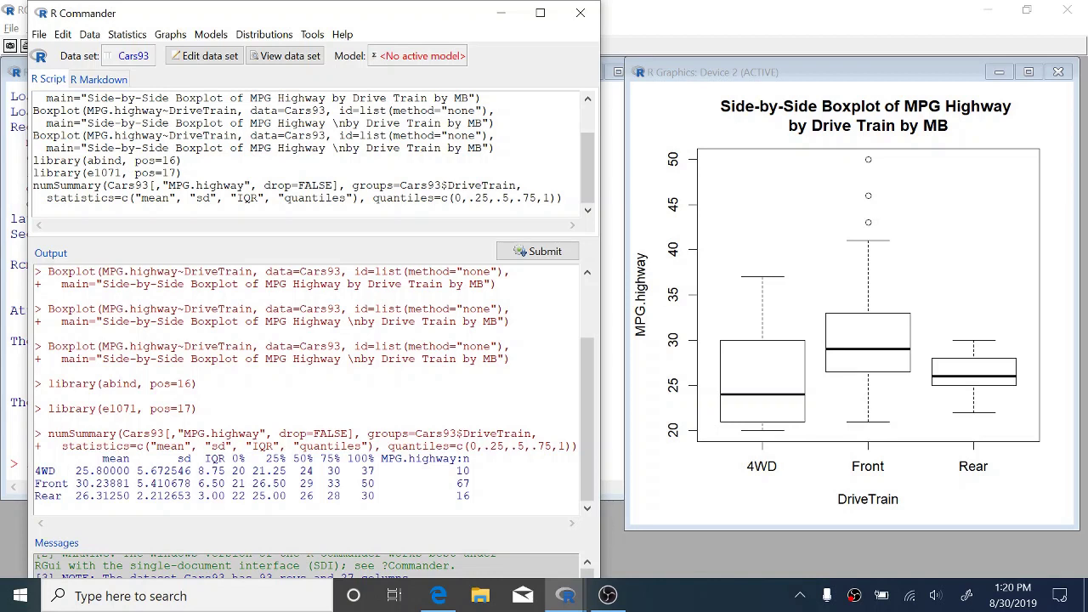
drag(313, 459, 292, 459)
click(348, 434)
Title the R Markdown report 'Prelab 2: Open Data and Summaries'.
click(94, 84)
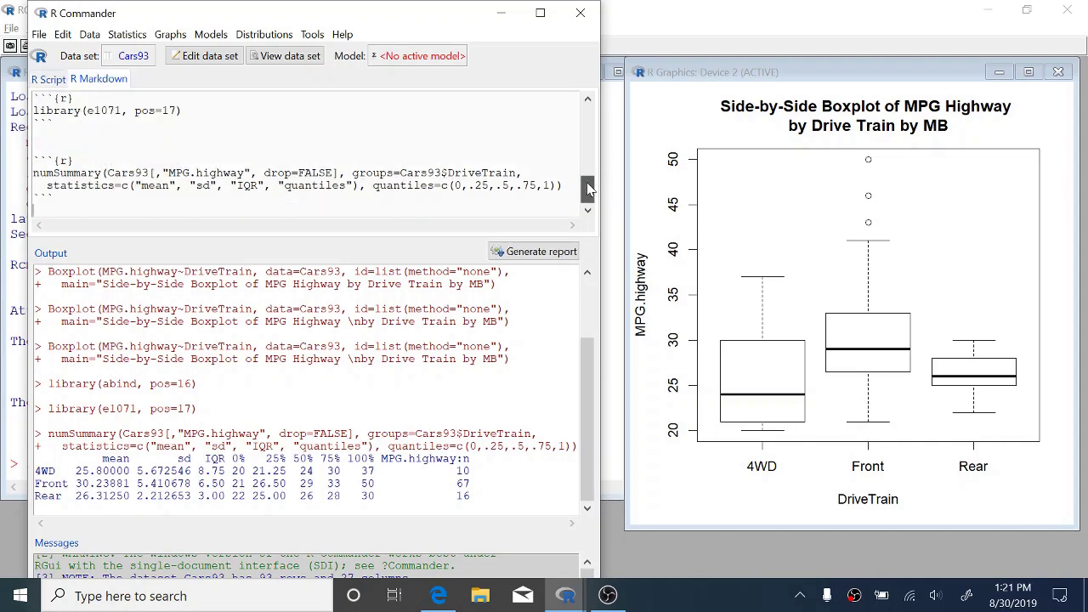
drag(589, 187, 585, 117)
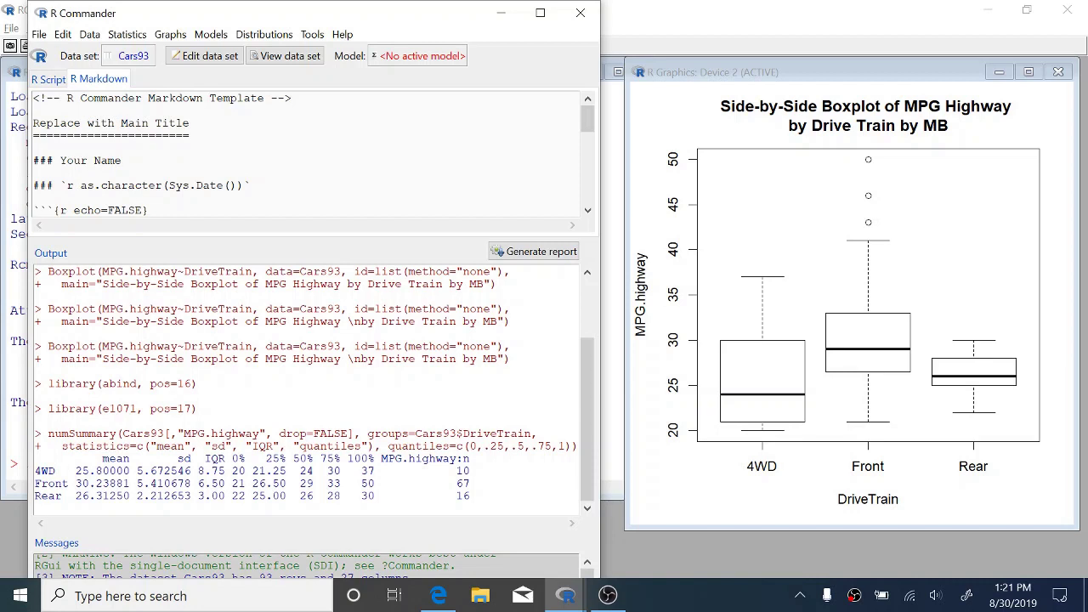
drag(191, 124, 34, 124)
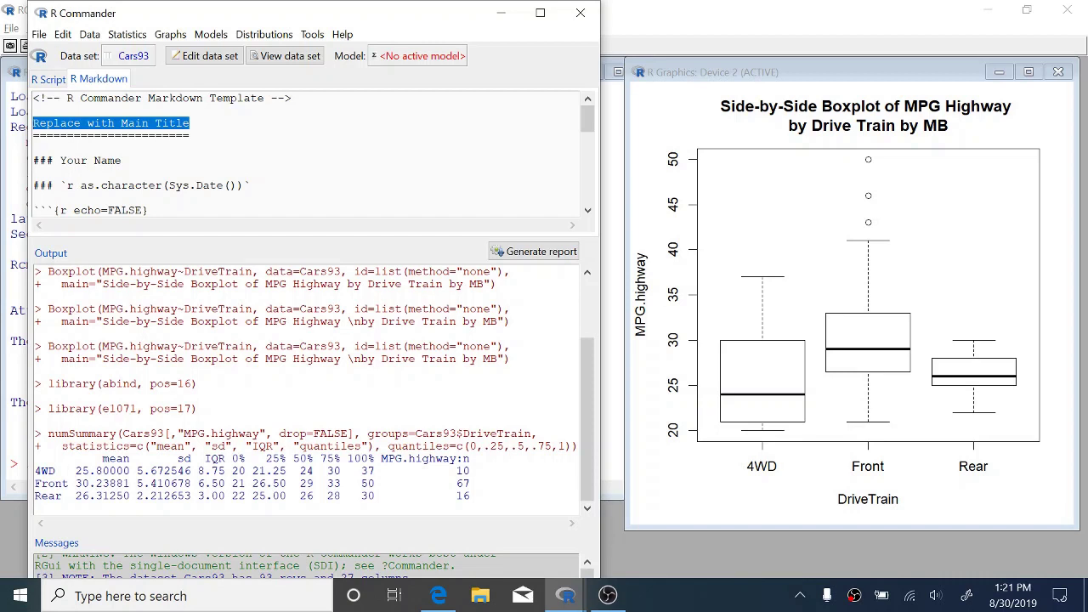
text(Prela)
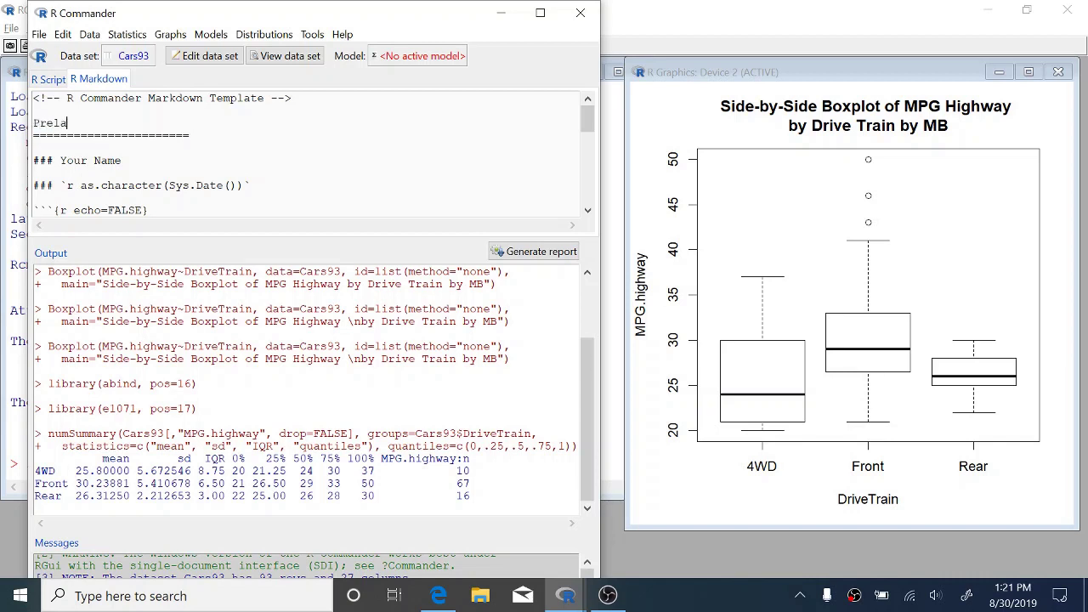
text(b 2: Open Data and Summaries)
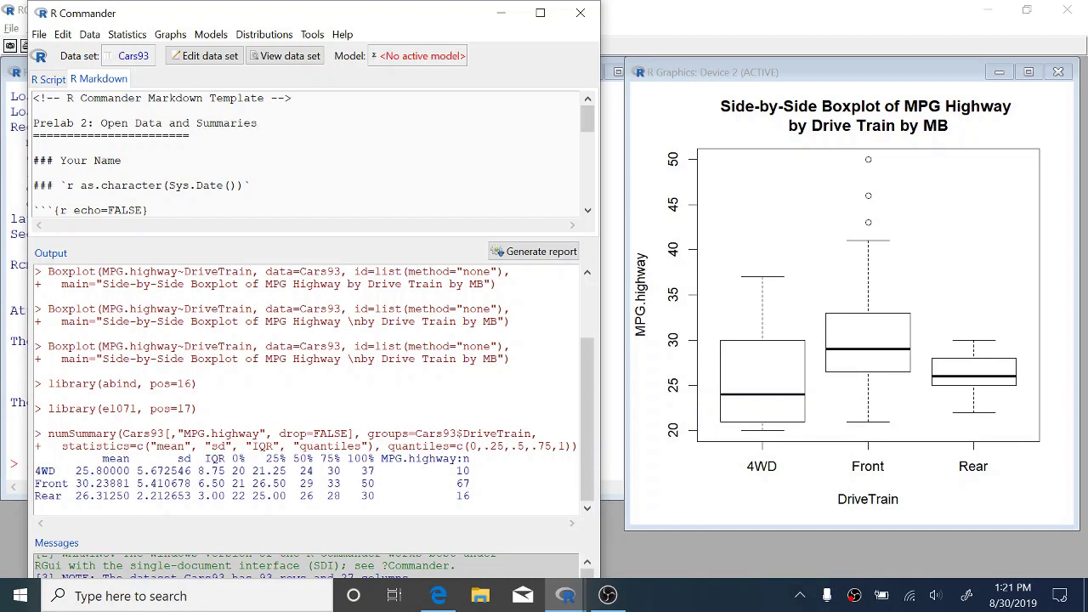
Replace the Your Name placeholder with the author's name.
drag(60, 160, 122, 160)
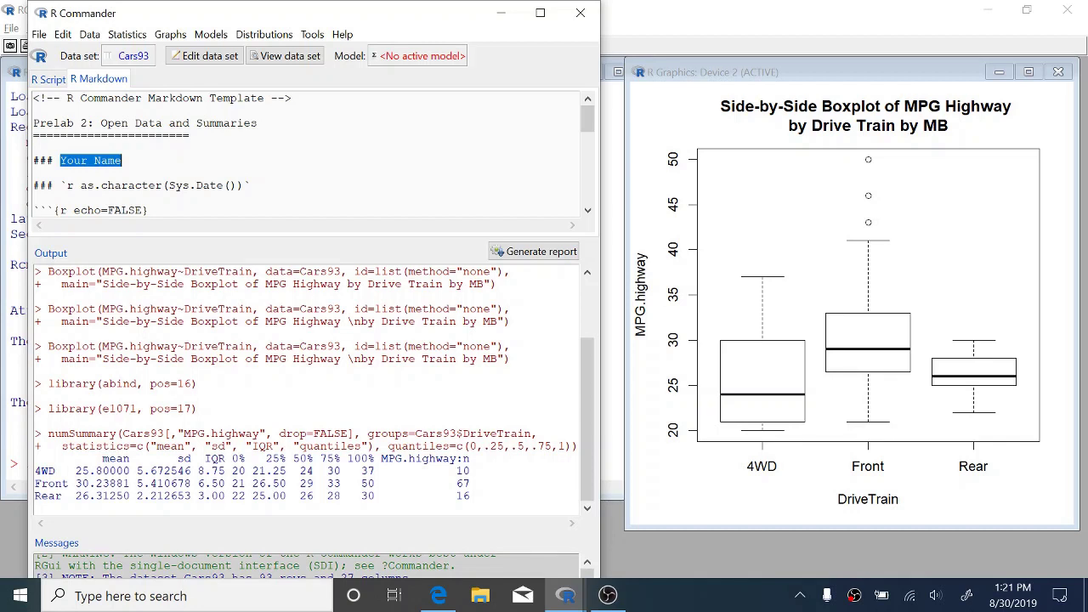
text(Maize Blue)
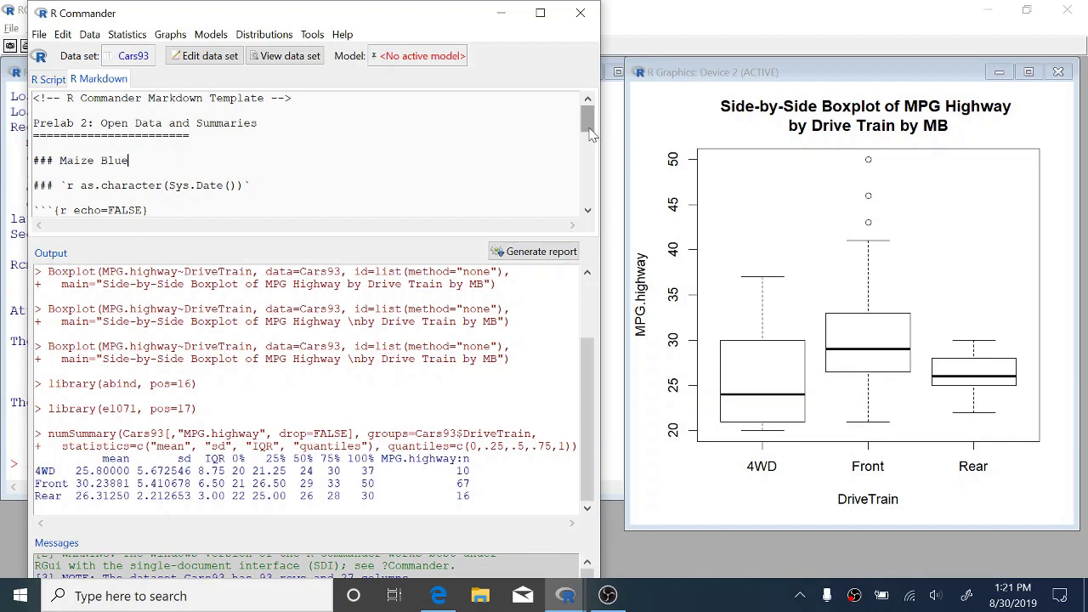
drag(590, 127, 591, 165)
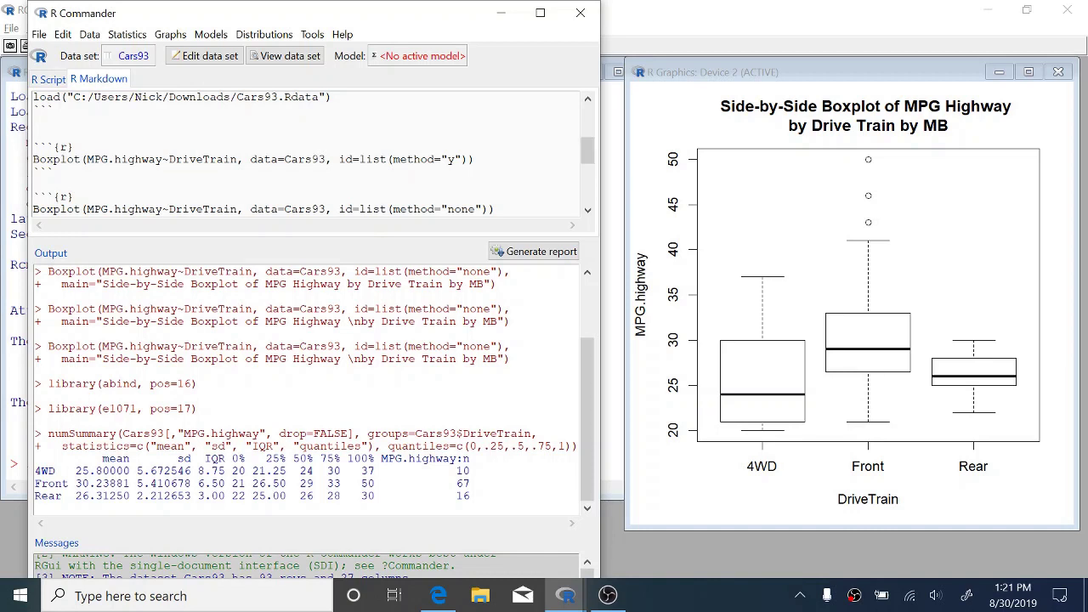
Delete the extra blank line above the outlier-labelling Boxplot chunk in the R Markdown document.
drag(34, 134, 198, 237)
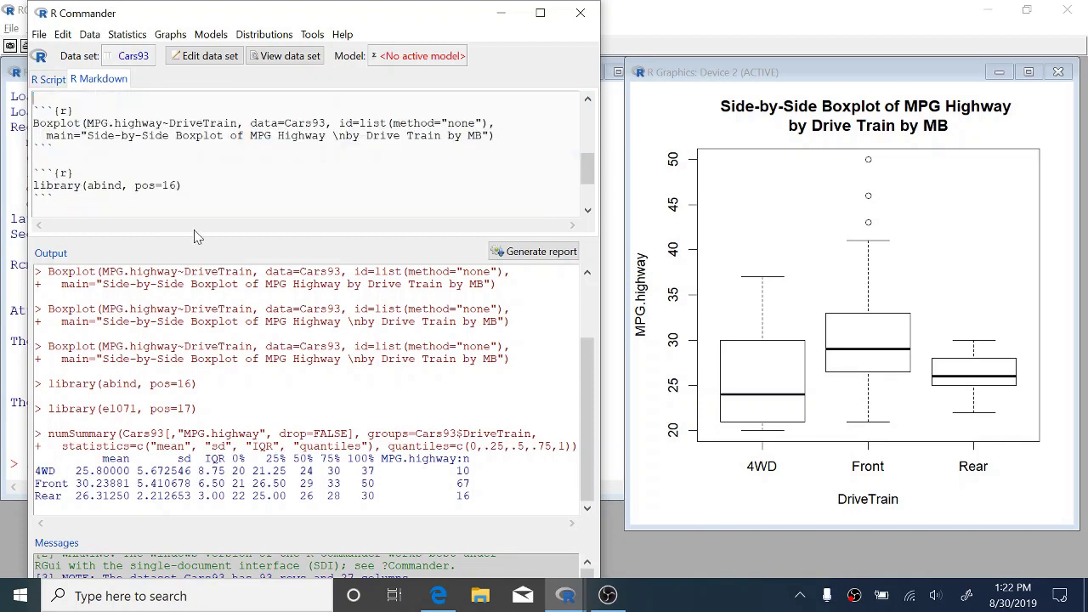
scroll(33, 143, up, 2)
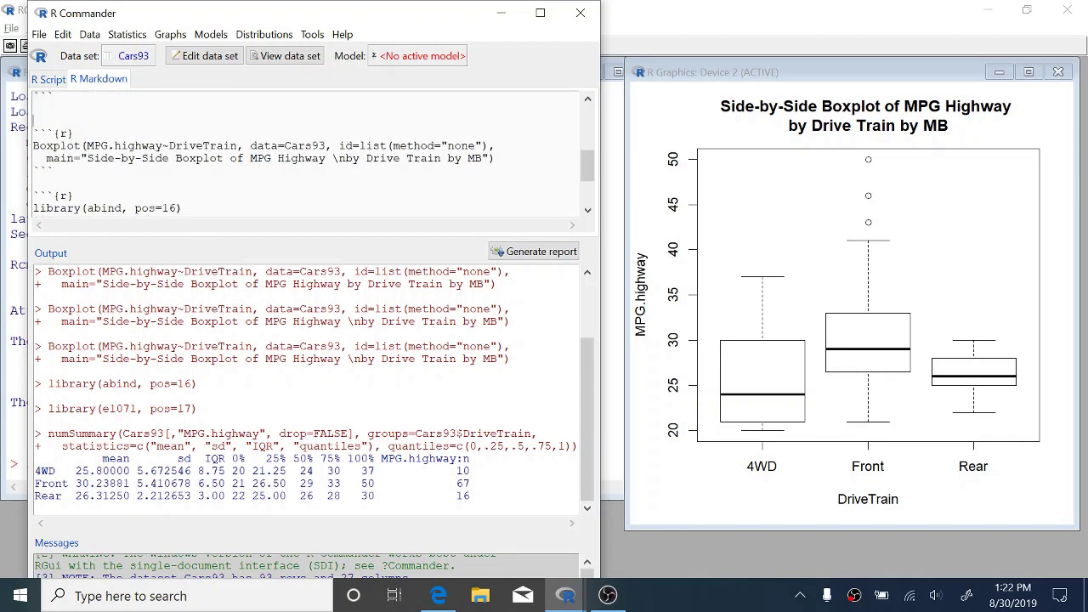
key(BackSpace)
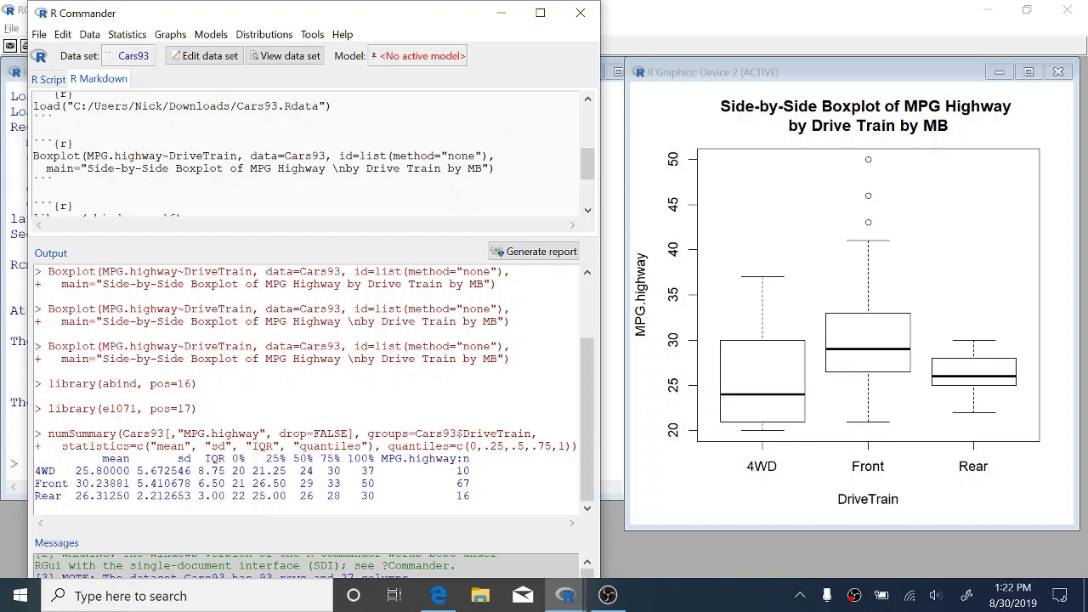
Below the numSummary chunk, write a sentence giving the median MPG highway for Front wheel drive cars.
scroll(306, 153, down, 6)
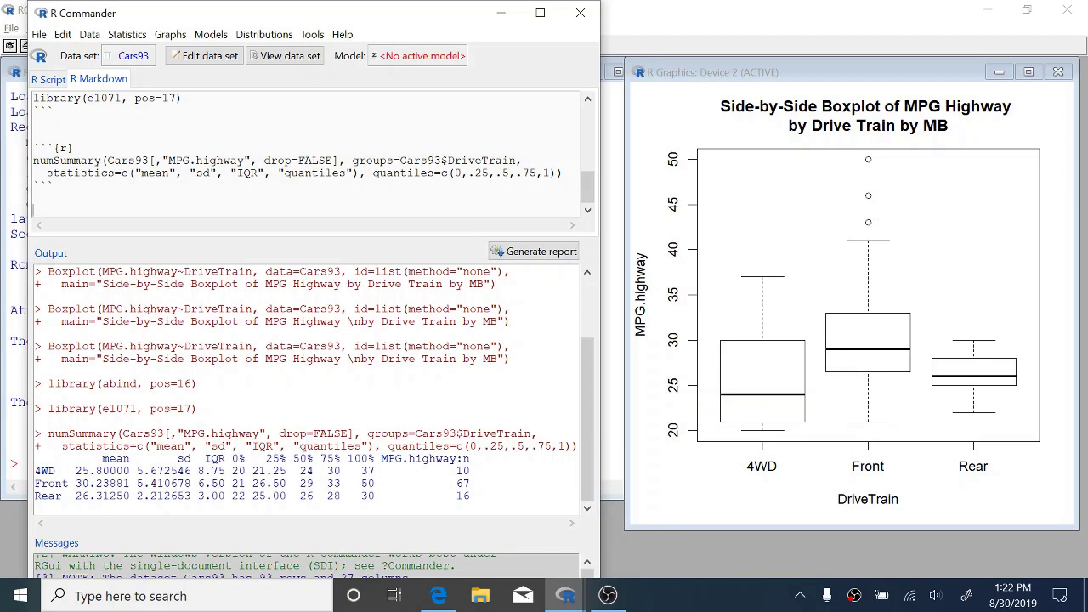
text(The median for Front wheel )
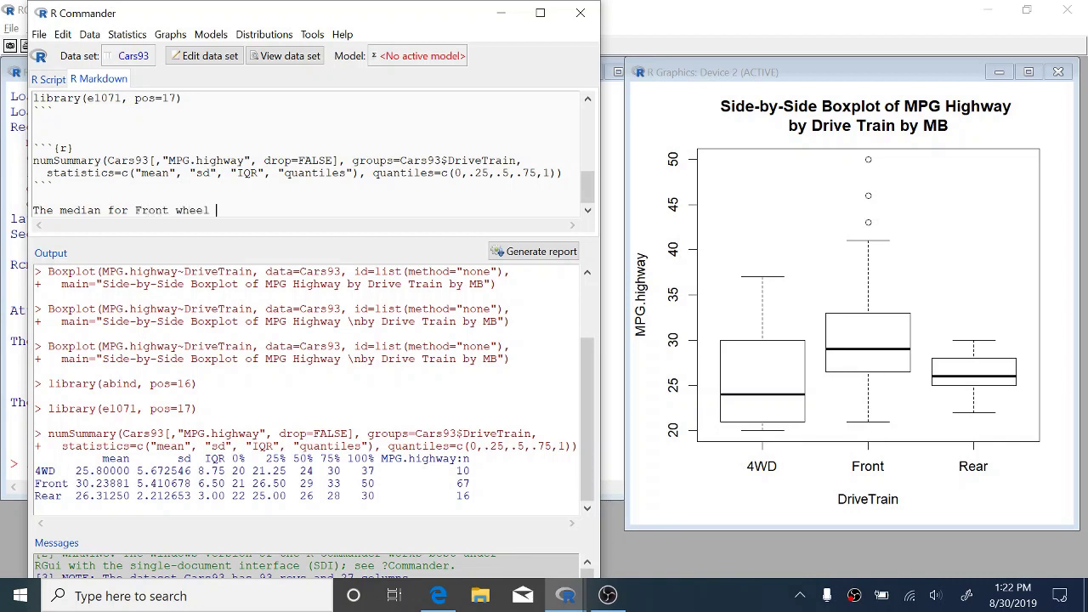
text(drive cars)
key(ctrl+Left)
key(ctrl+Left)
key(ctrl+Left)
key(ctrl+Left)
key(ctrl+Left)
text(MP)
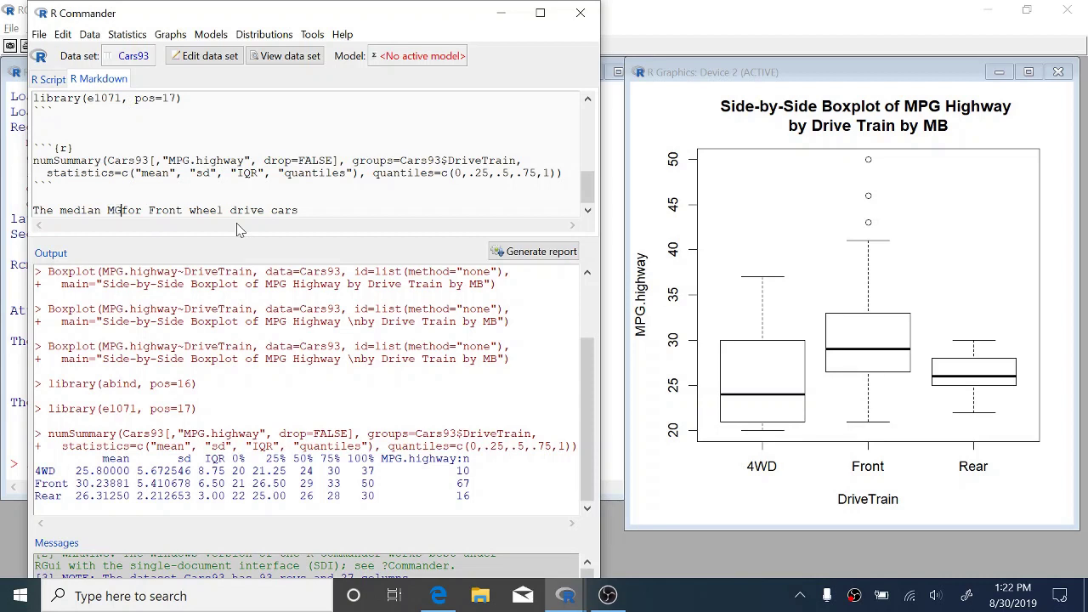
text(G highway )
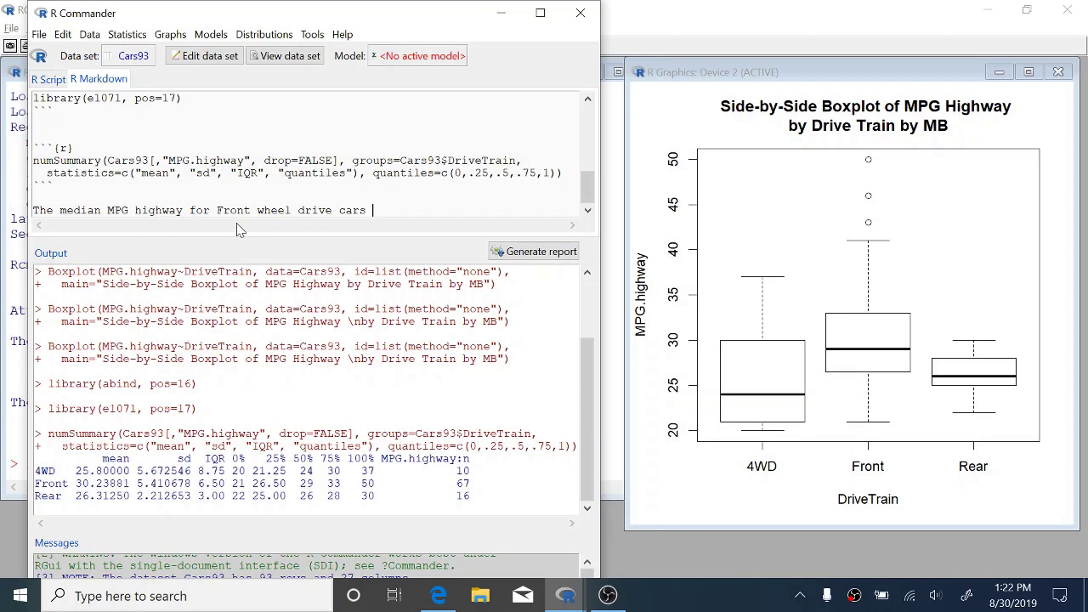
text( is 28)
text( MPG.)
Save the R Markdown file over Prelab 2.Rmd in Documents > STATS 250, confirming the replacement.
click(40, 34)
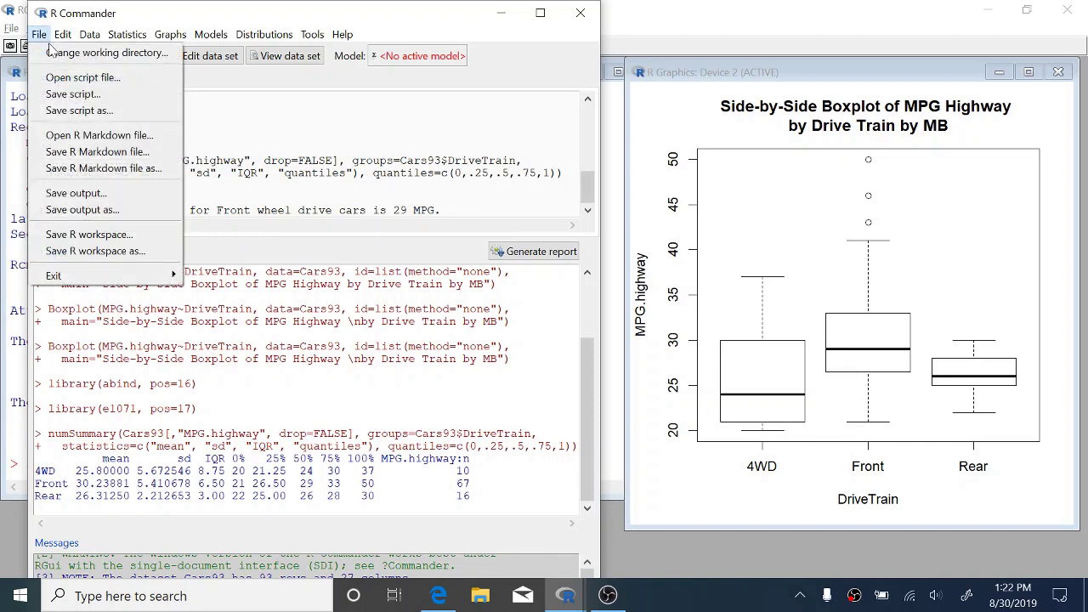
click(85, 170)
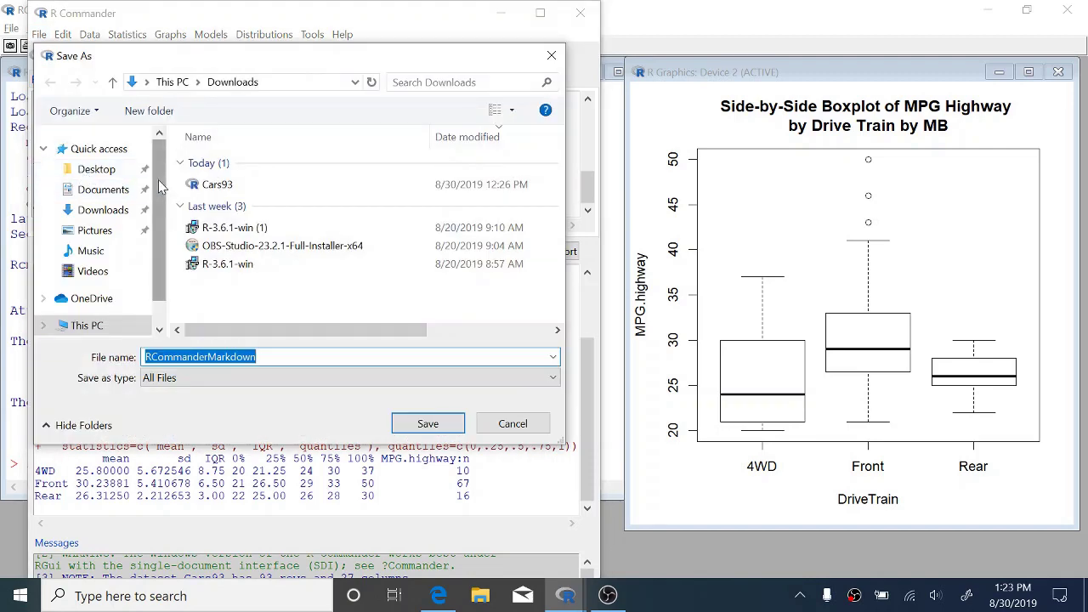
click(115, 197)
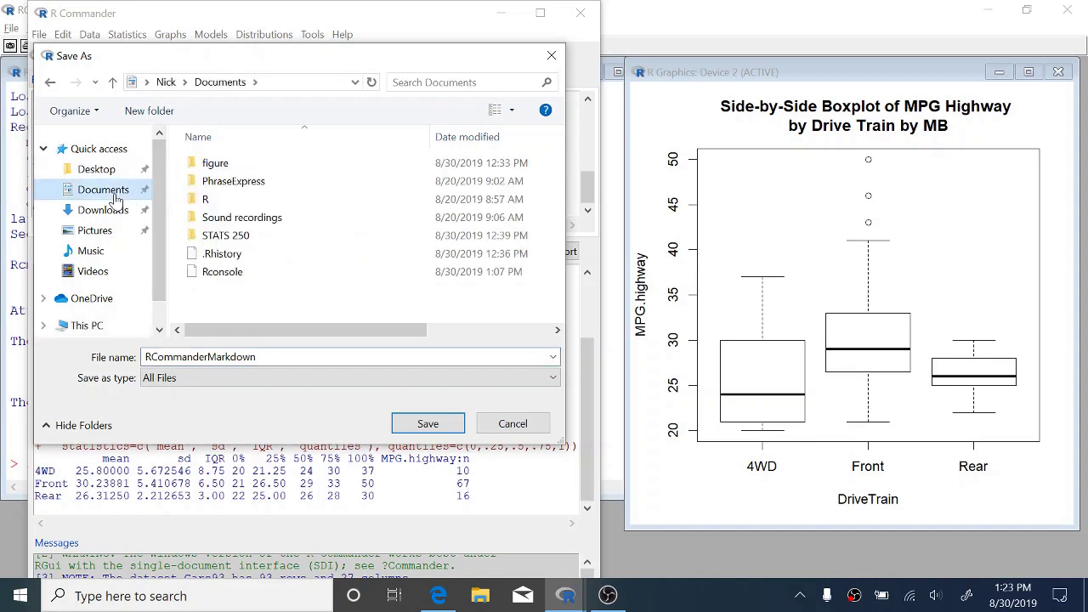
double_click(225, 234)
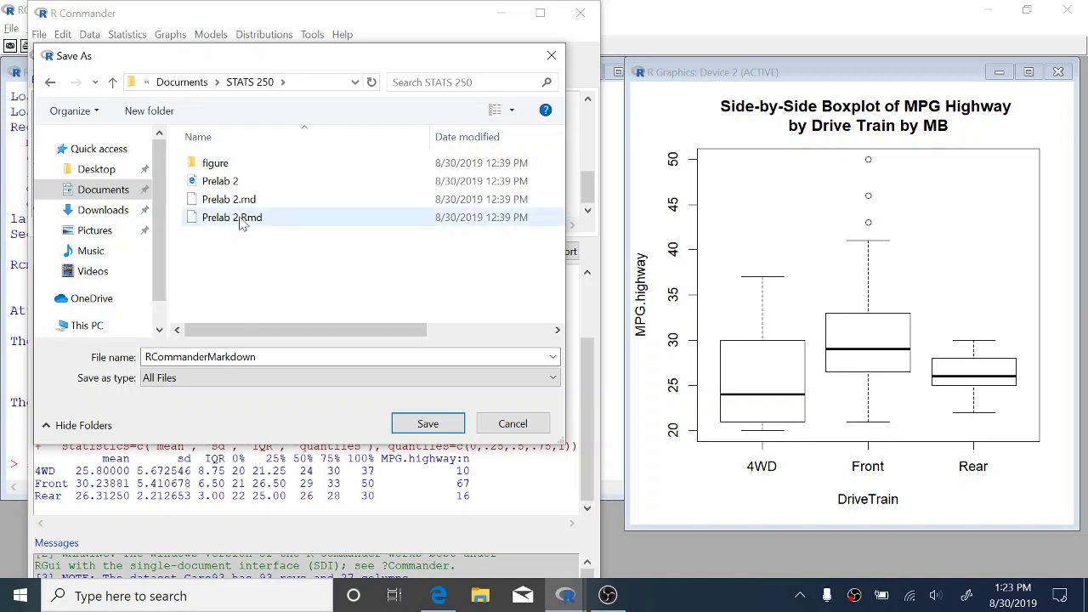
click(241, 221)
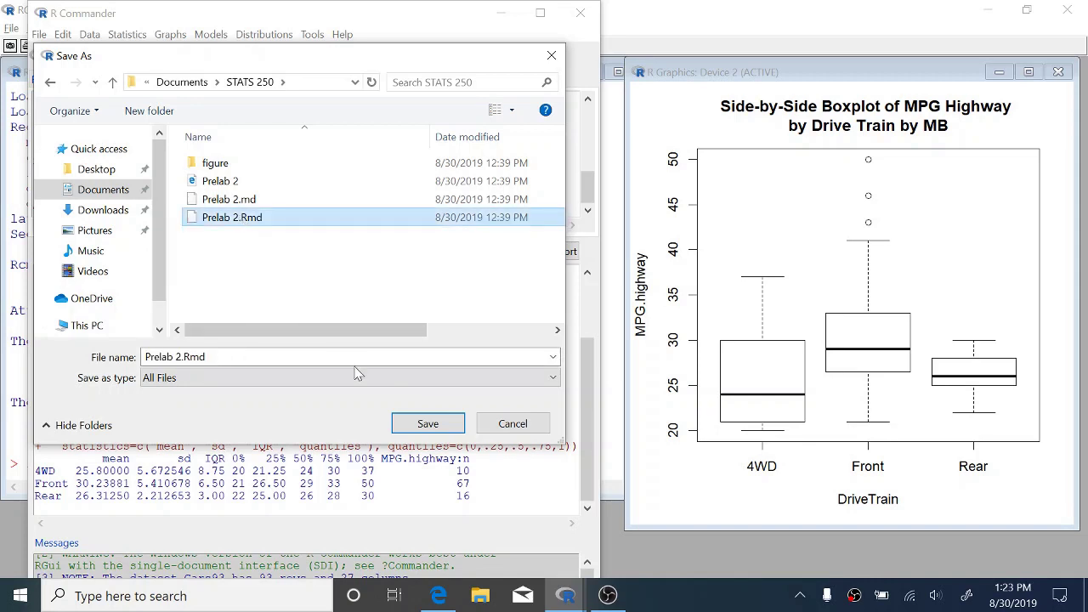
click(427, 423)
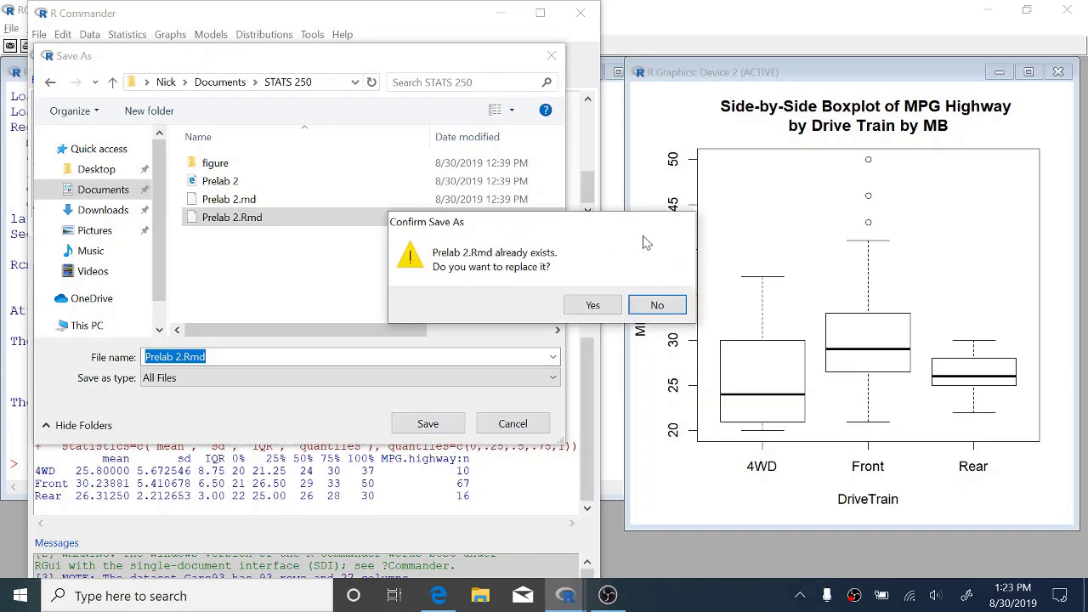
click(592, 304)
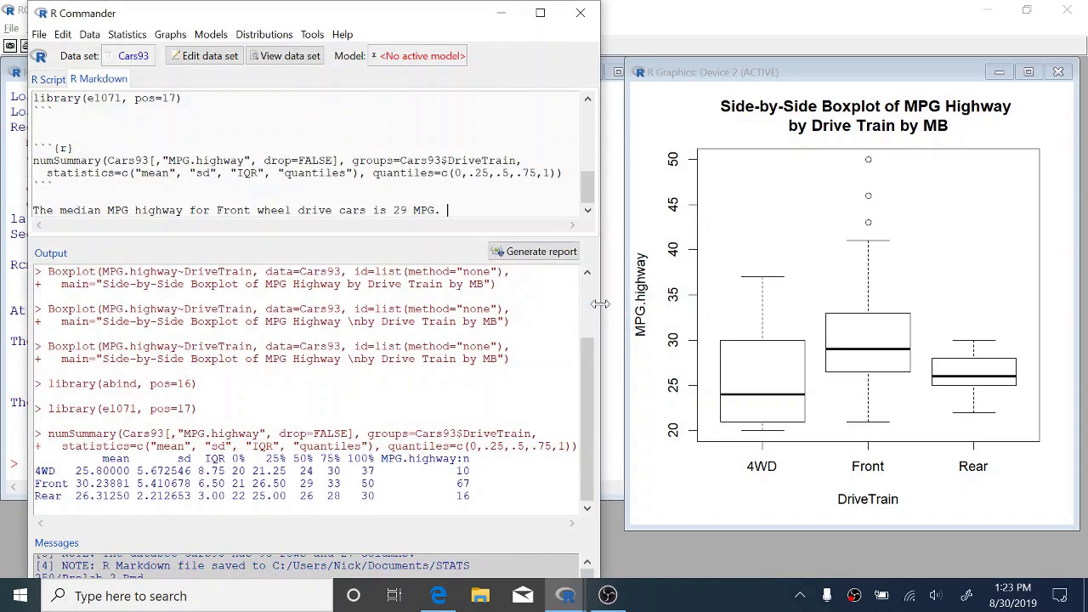
Generate the HTML report, review the boxplot, summary table and median sentence, then return to Canvas.
click(508, 255)
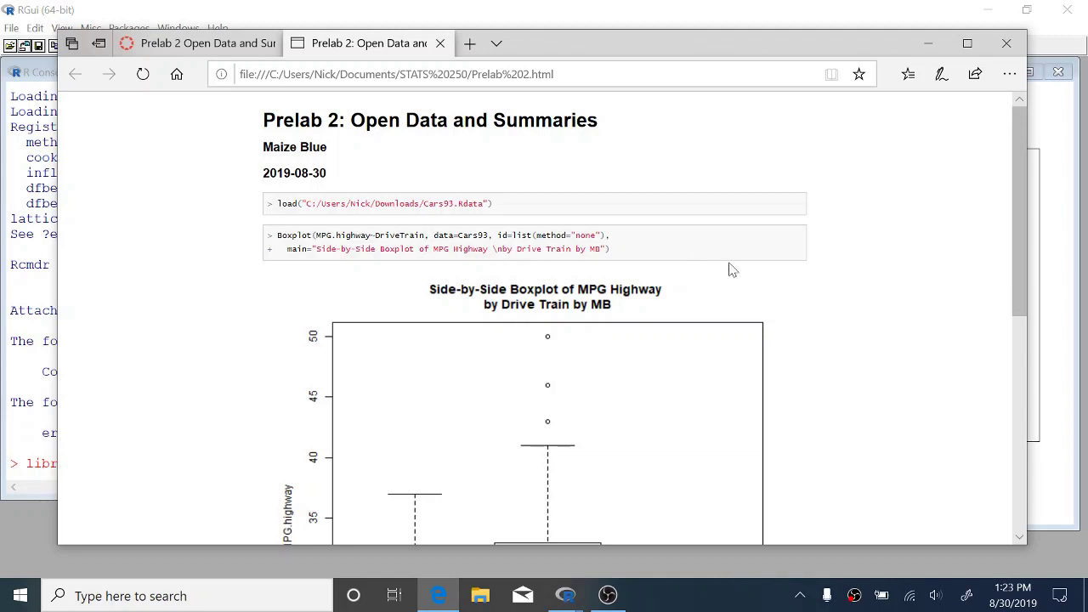
drag(1018, 130, 987, 128)
drag(1016, 173, 1025, 397)
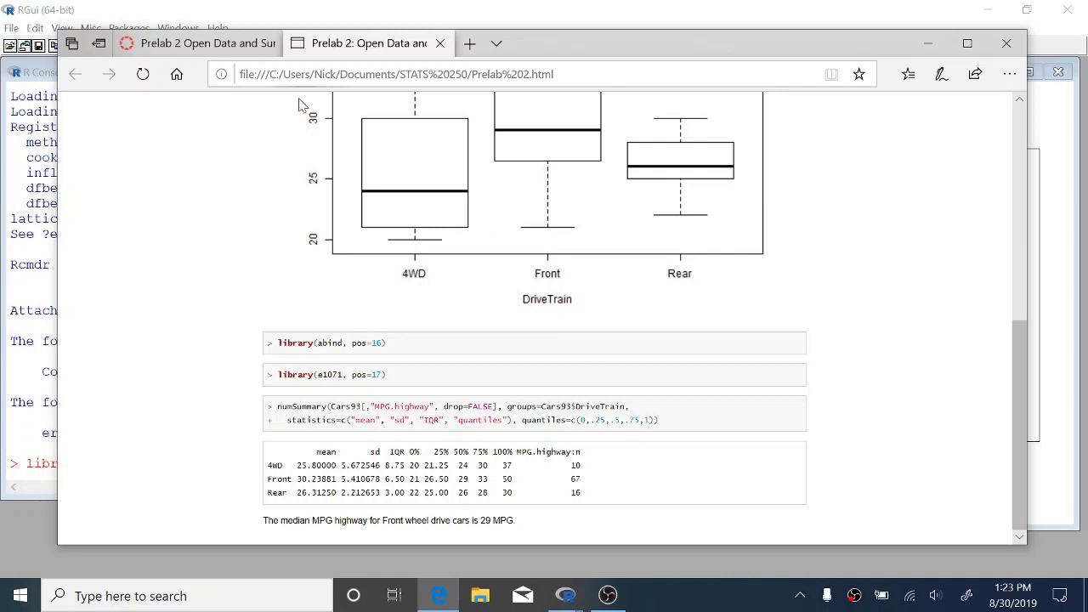
click(251, 49)
Upload Prelab 2.html from the STATS 250 folder and submit it to Prelab 2 Open Data and Summaries.
click(967, 43)
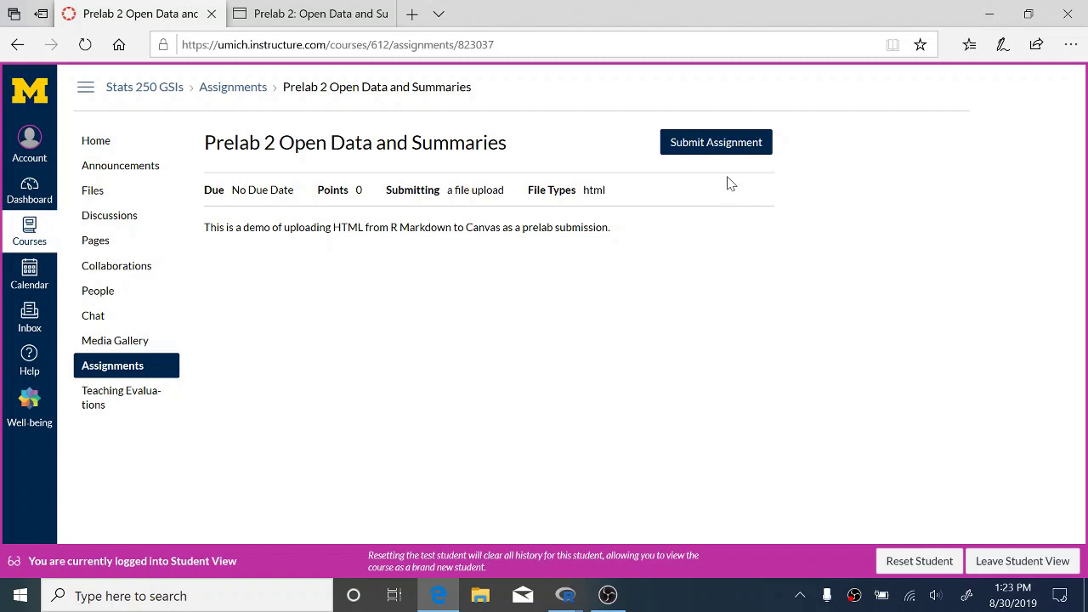
click(706, 142)
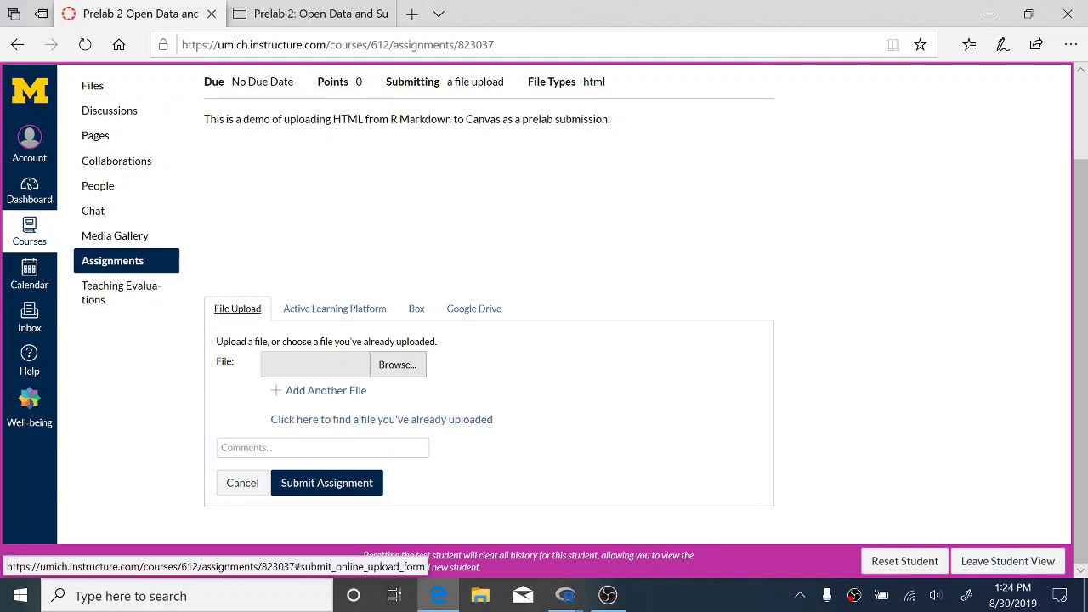
click(418, 373)
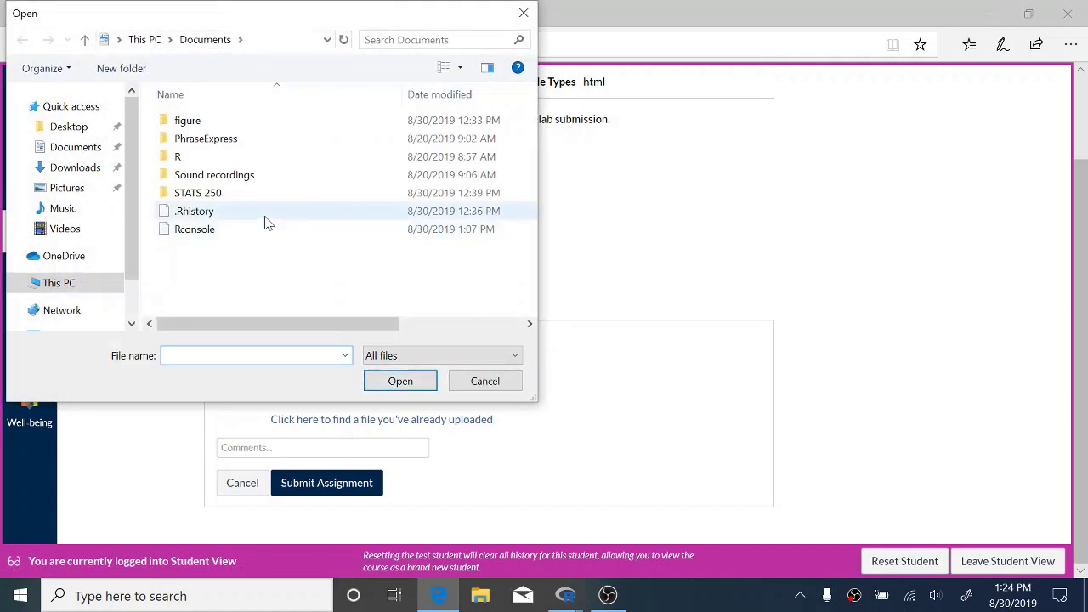
double_click(257, 193)
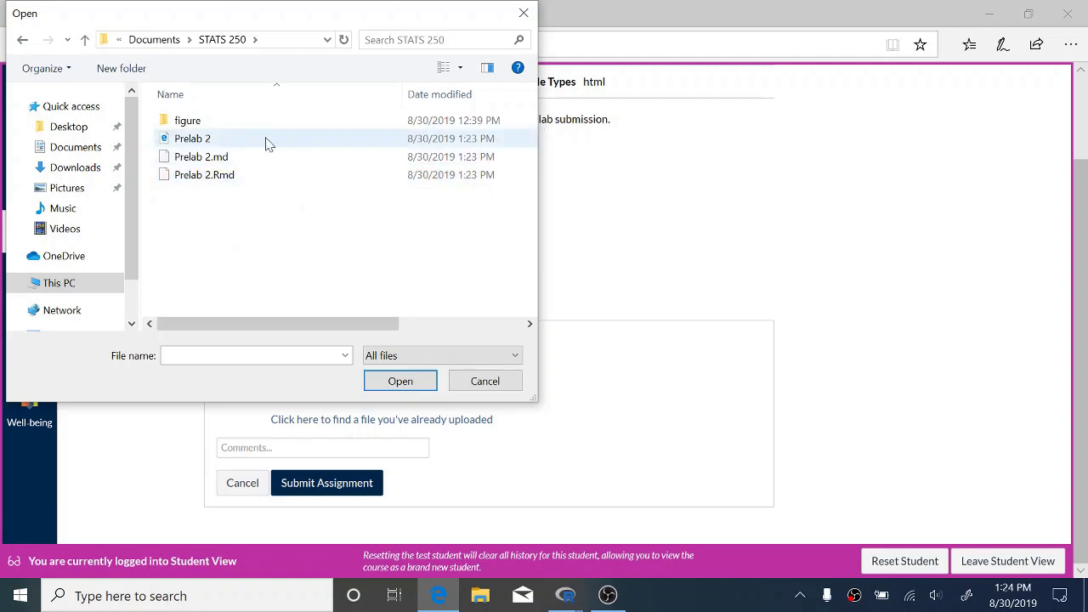
drag(379, 324, 336, 331)
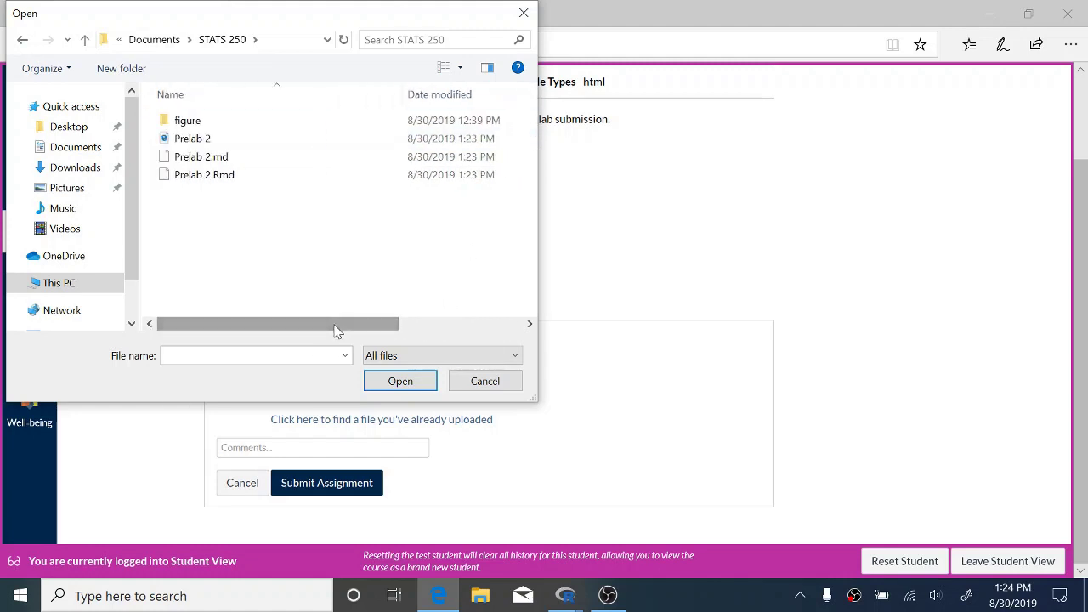
click(245, 143)
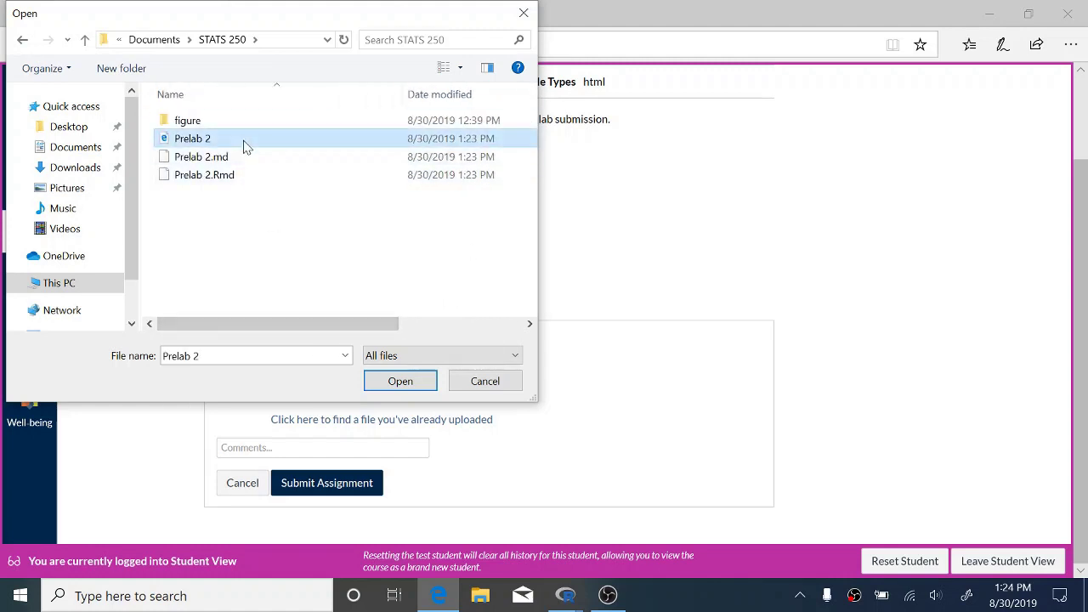
click(400, 381)
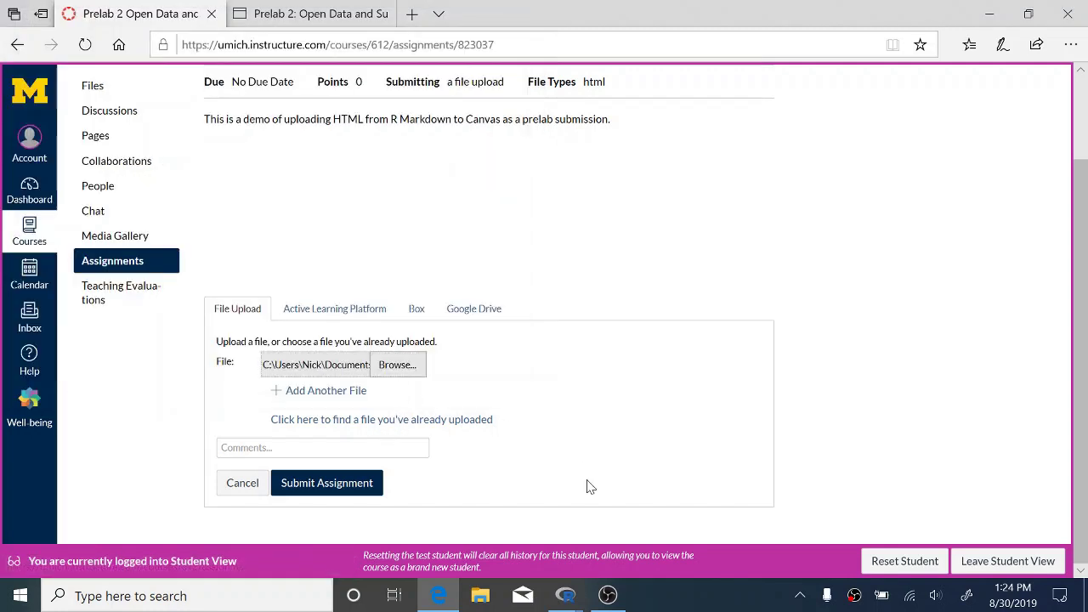
click(315, 493)
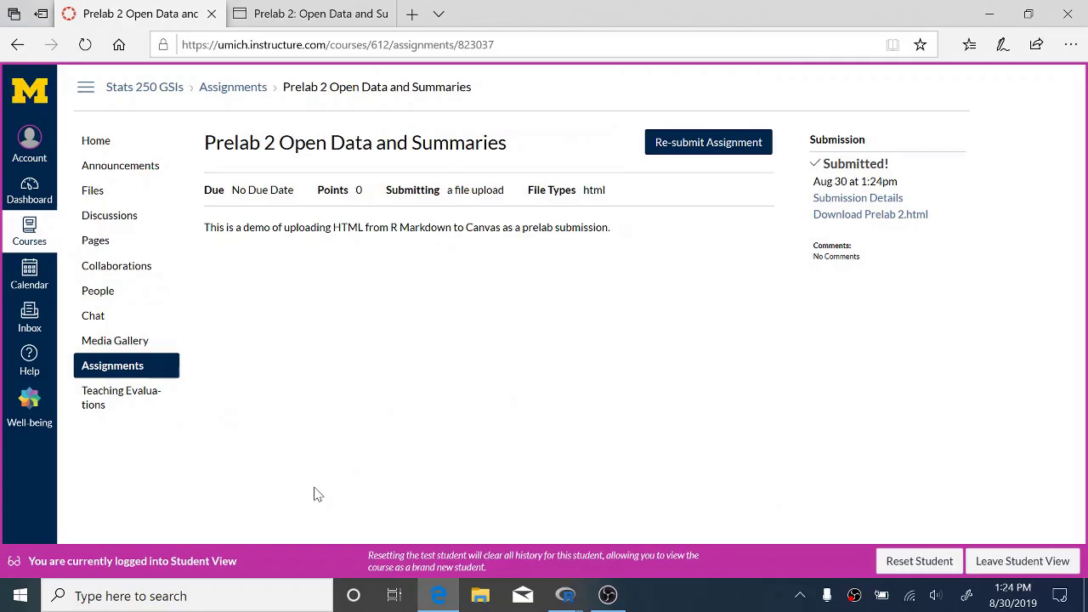
View Submission Details and the Prelab 2.html (22.2 KB) link, cancelling the download.
click(851, 204)
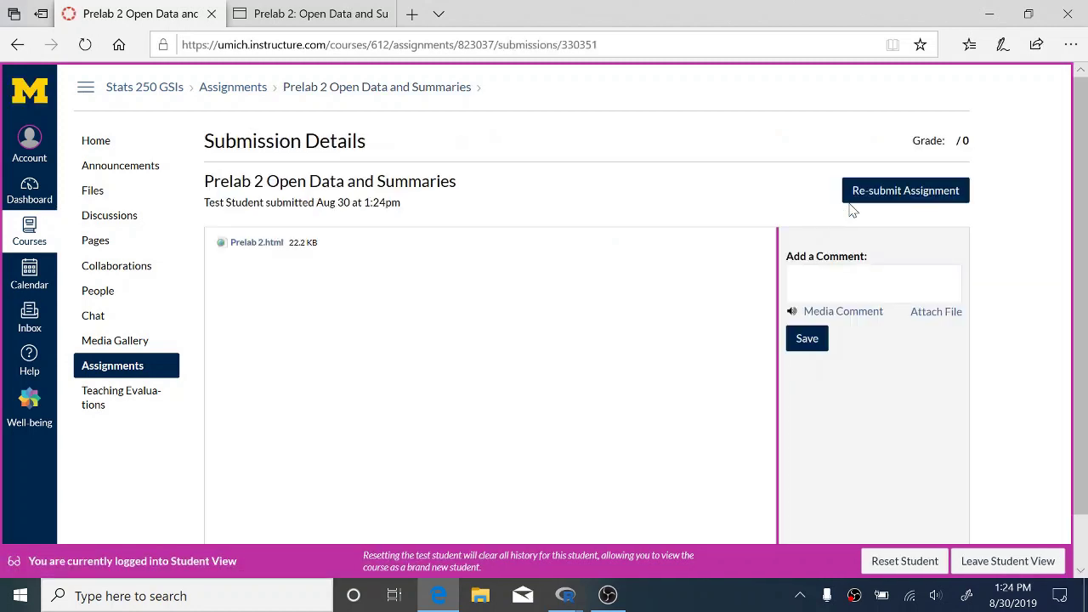
click(259, 244)
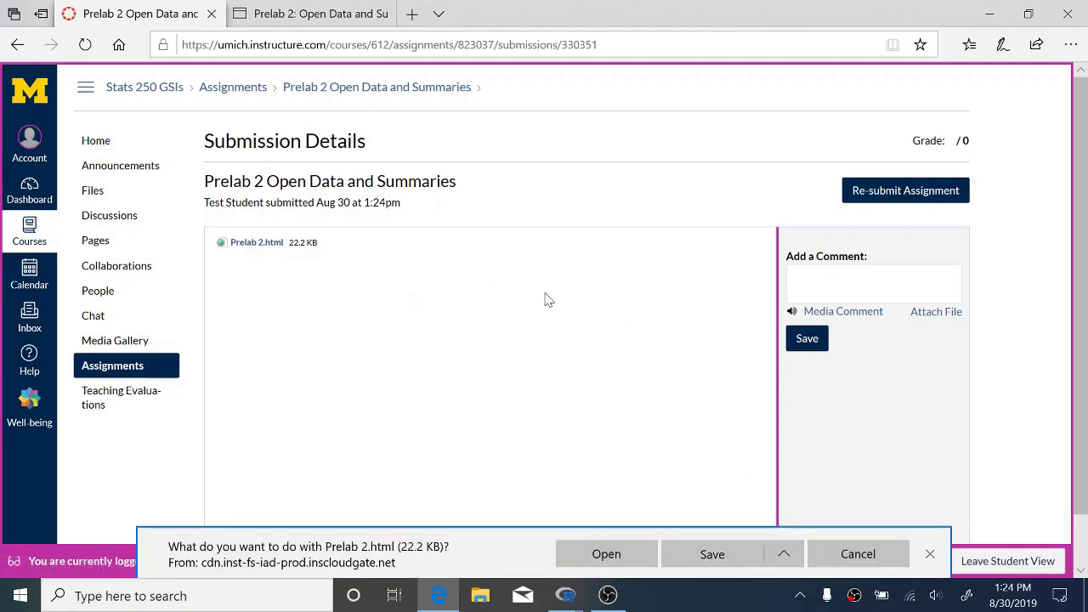
click(893, 556)
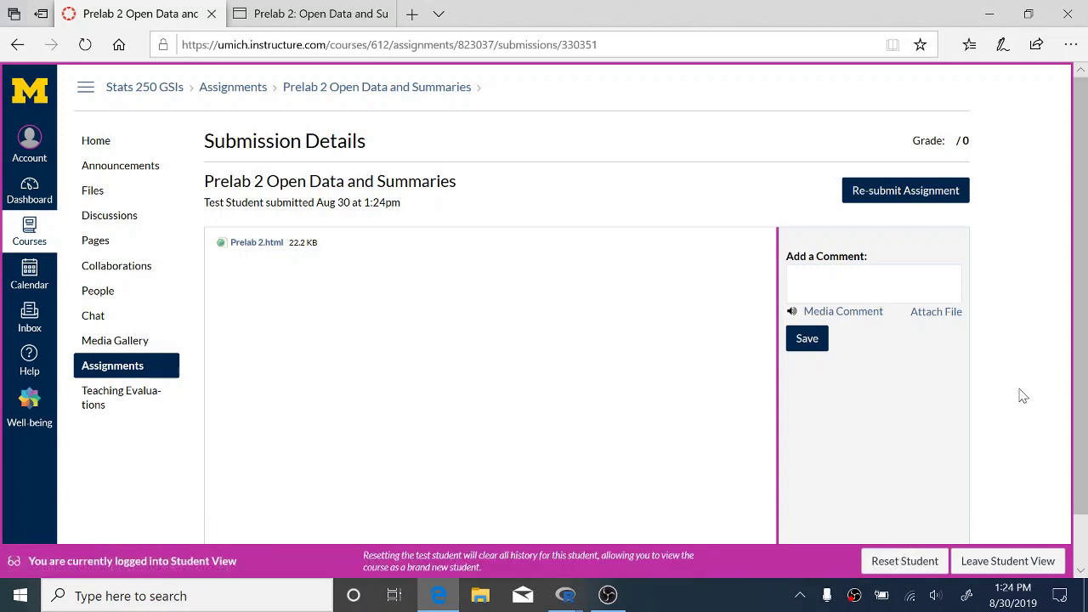